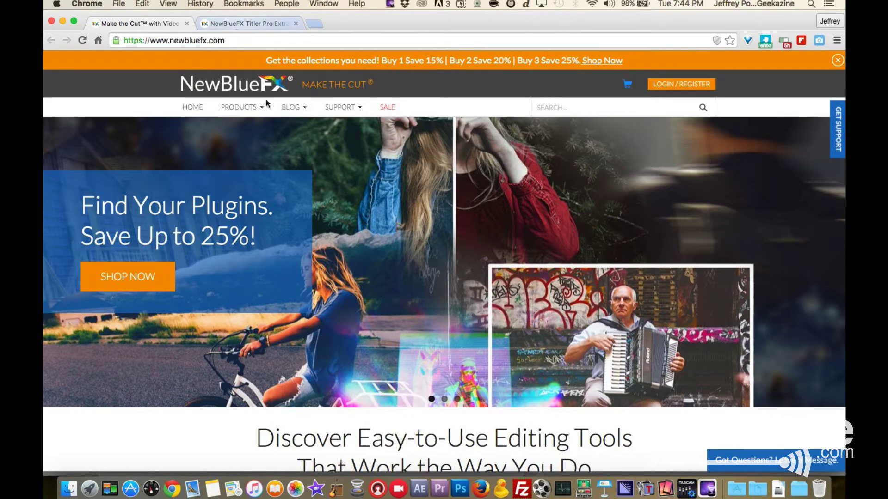
Scroll through the NewBlueFX product grid and back to the top, then switch to Wirecast Pro
scroll(382, 231, "down", 3)
scroll(382, 231, "down", 7)
scroll(381, 235, "down", 1)
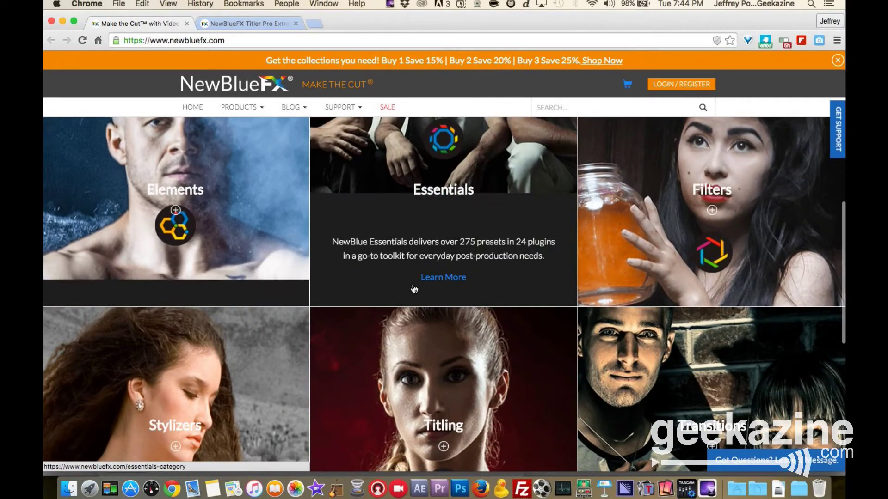
scroll(414, 289, "down", 5)
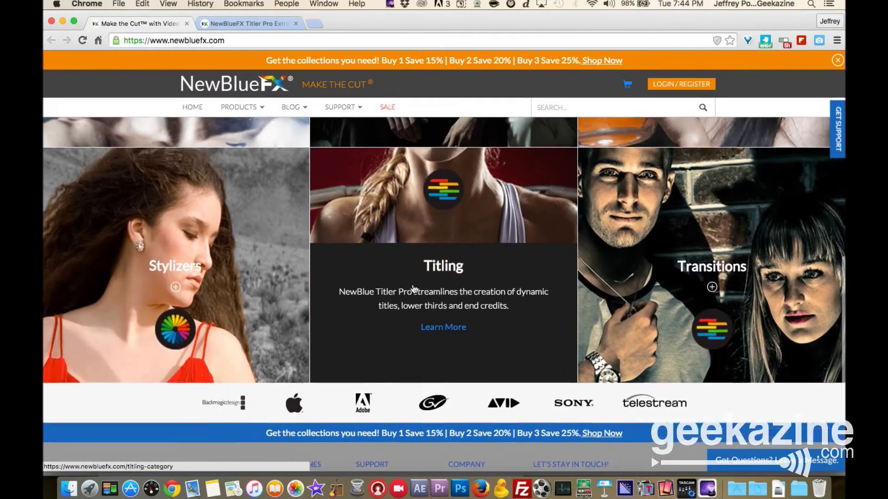
scroll(414, 289, "up", 9)
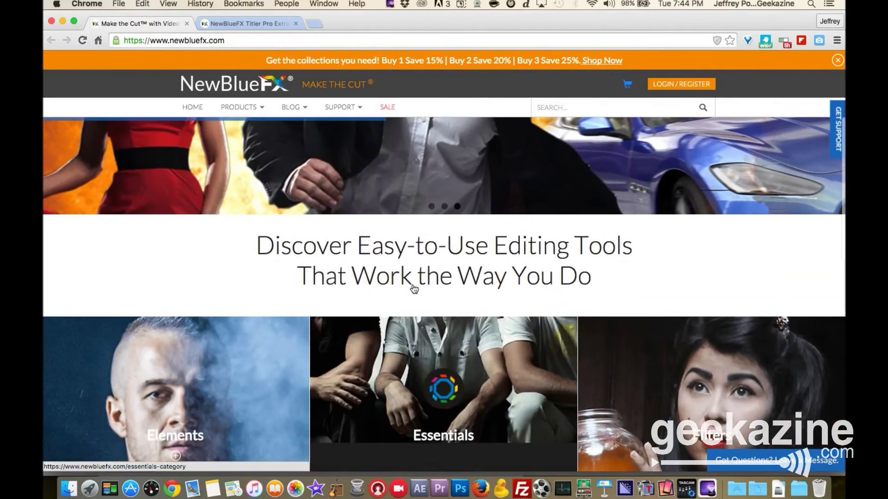
scroll(414, 289, "down", 6)
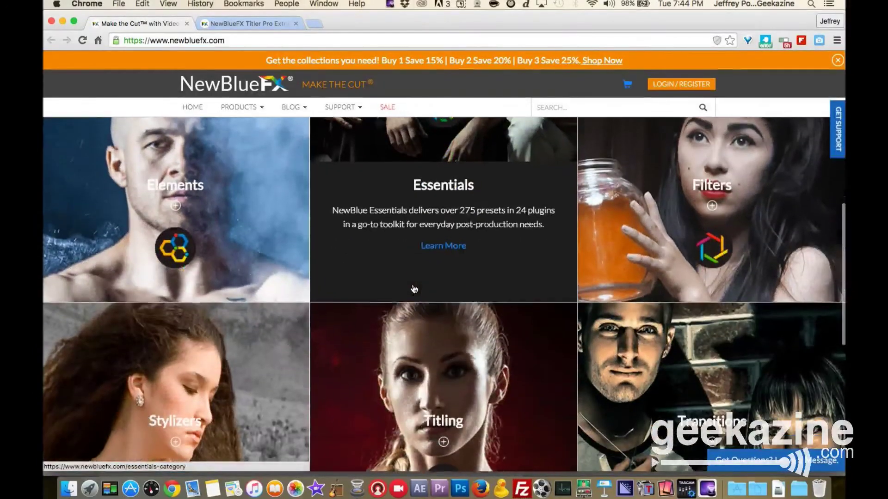
scroll(414, 289, "up", 1)
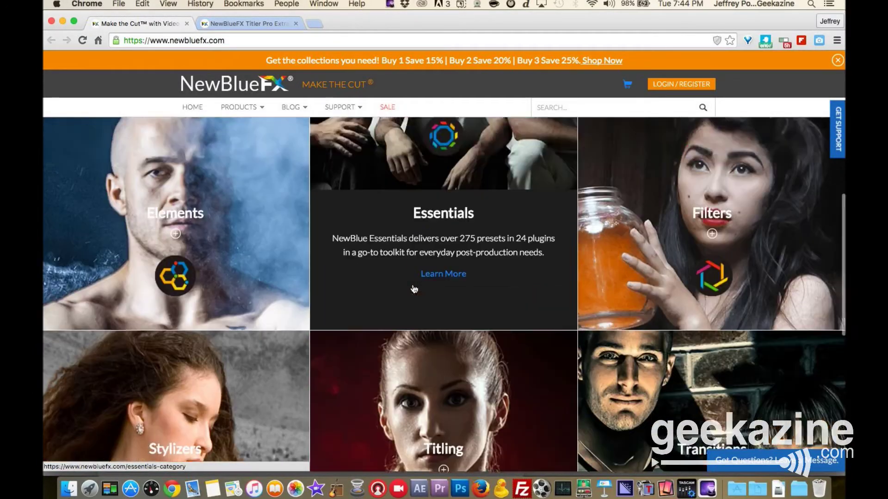
scroll(414, 289, "up", 10)
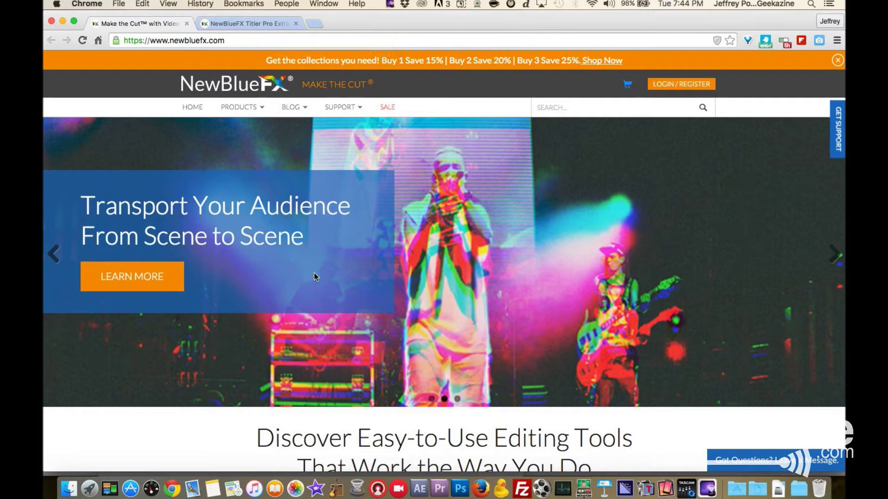
key("super+Tab")
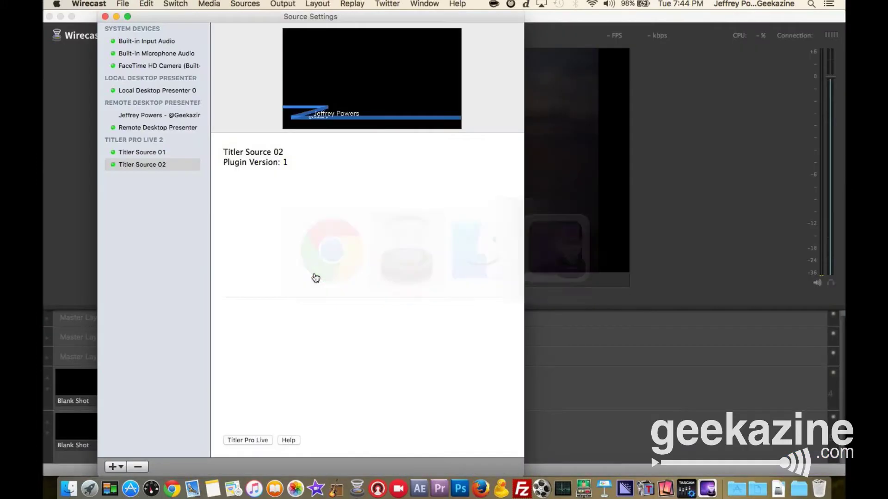
Close the Source Settings window to return to the main Wirecast view
left_click(106, 16)
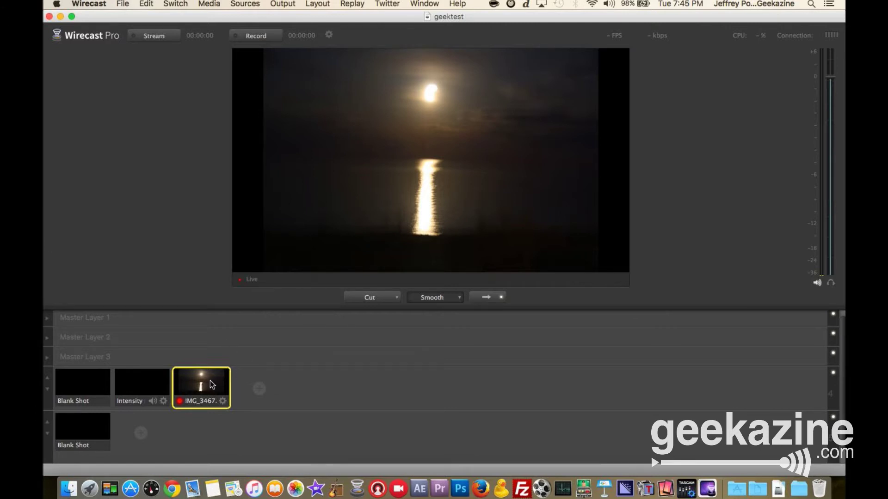
Move the IMG_3467 moon shot into the second layer row beside Blank Shot
left_click(131, 440)
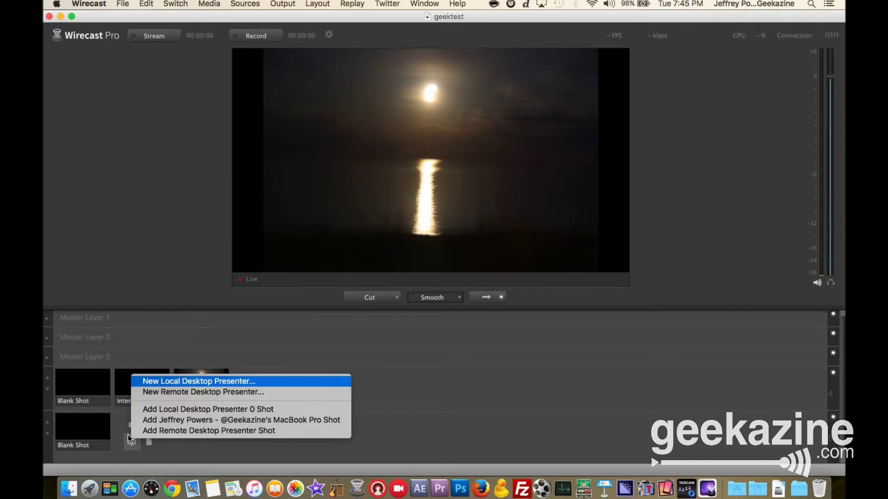
left_click(398, 407)
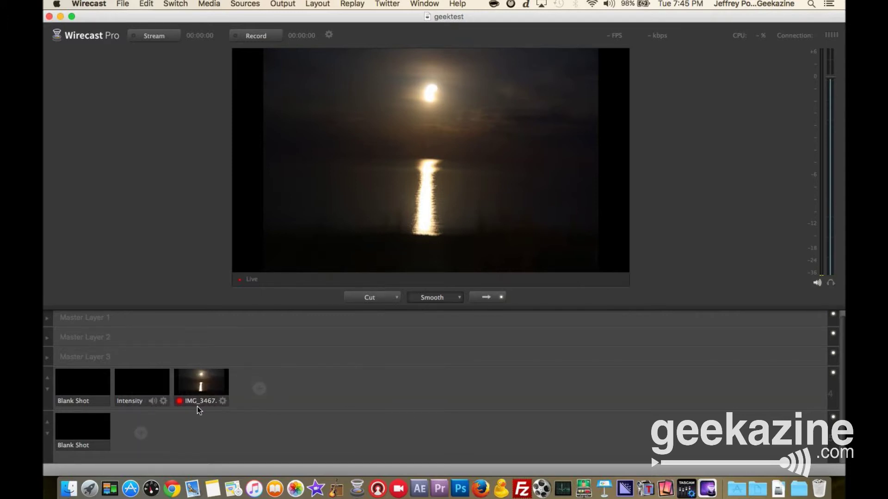
left_click_drag(197, 405, 172, 439)
Collapse and re-expand Master Layer 4, try both Blank Shots, then put IMG_3467 live
left_click(45, 388)
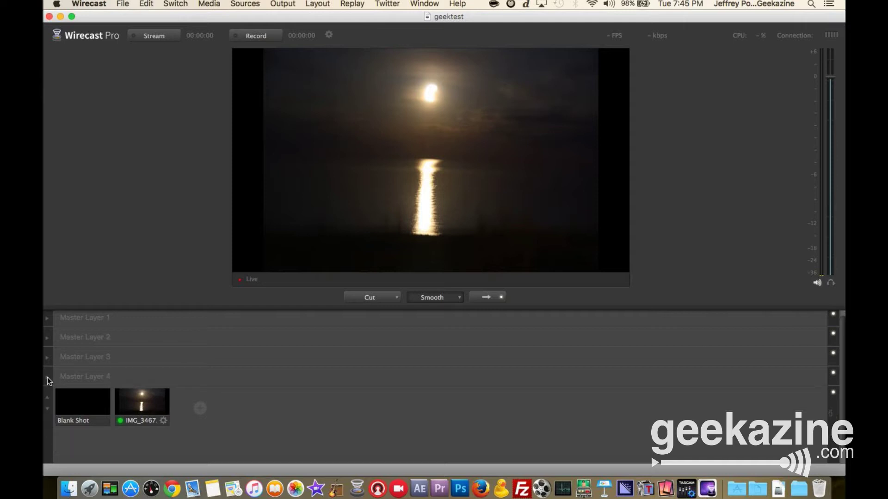
left_click(47, 378)
left_click(69, 389)
left_click(84, 429)
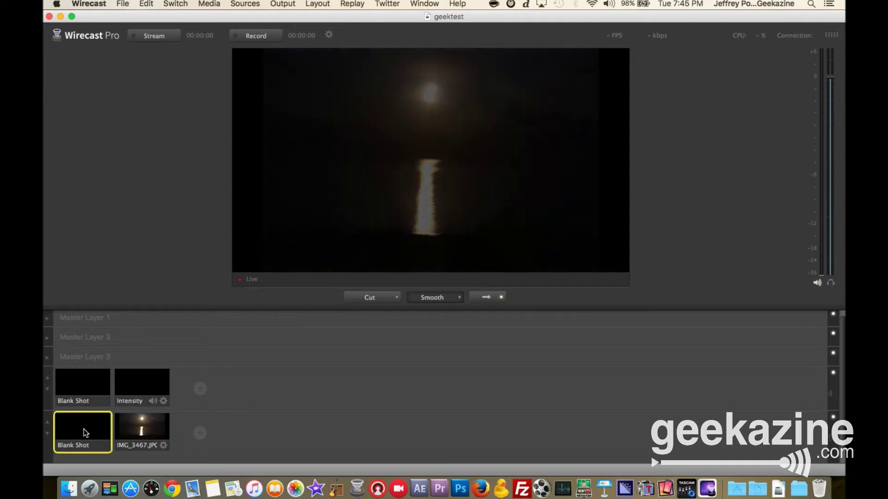
left_click(139, 432)
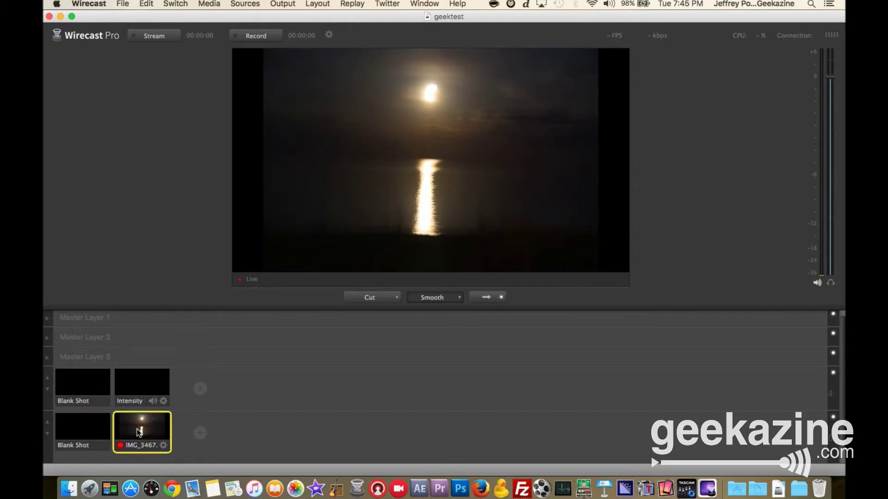
mouse_move(211, 381)
Create Titler Source 03 via Sources > New Titler Pro Live 2, review Titler Sources 01 and 02, and open Source 03 in Titler Pro Live
left_click(250, 5)
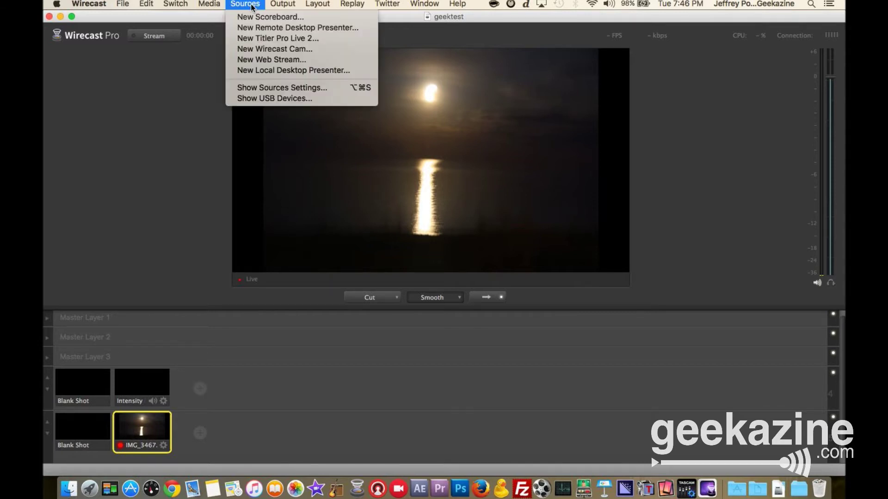
left_click(265, 38)
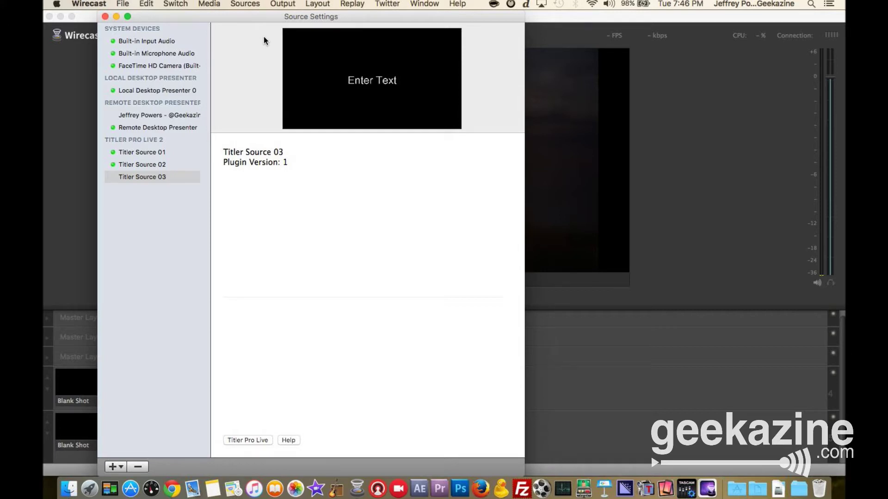
left_click(143, 152)
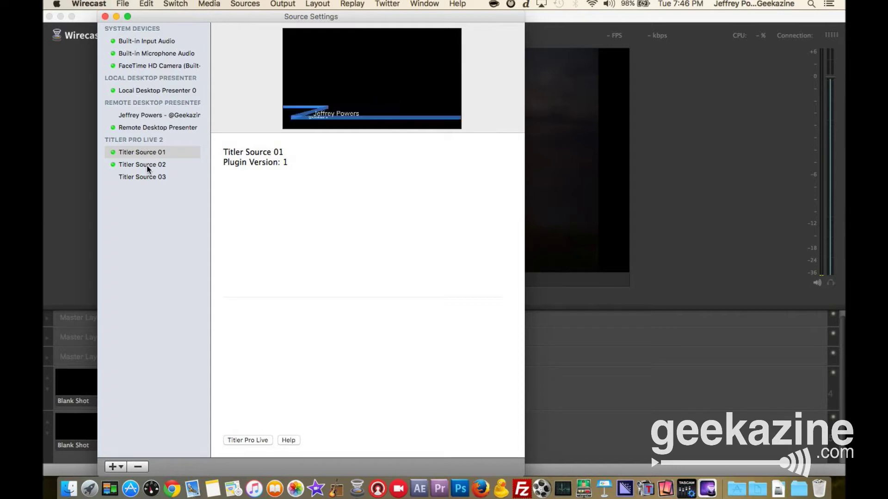
left_click(146, 166)
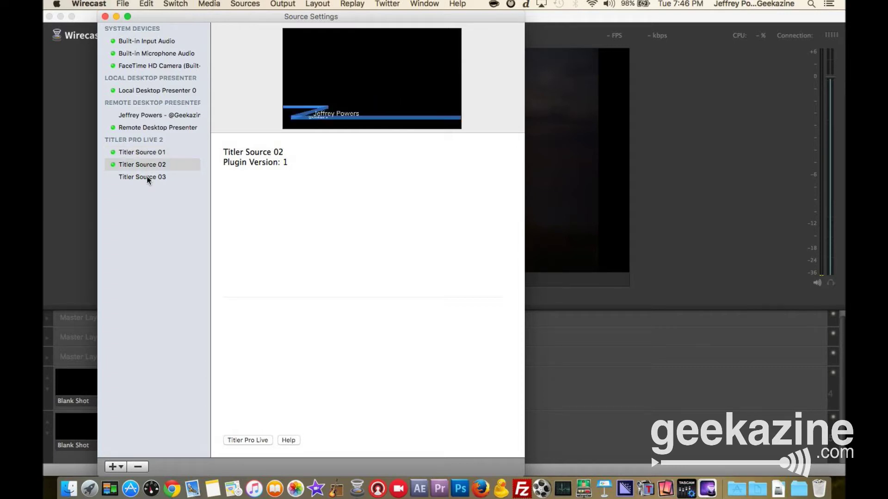
left_click(147, 178)
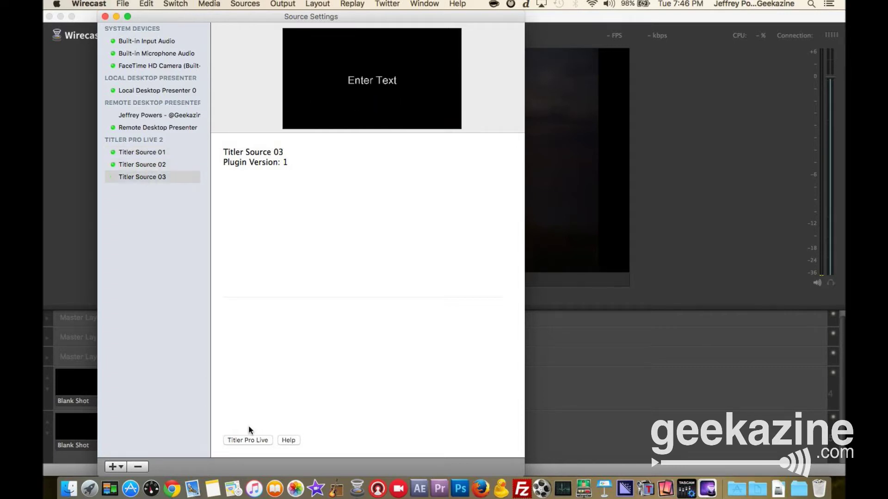
left_click(256, 441)
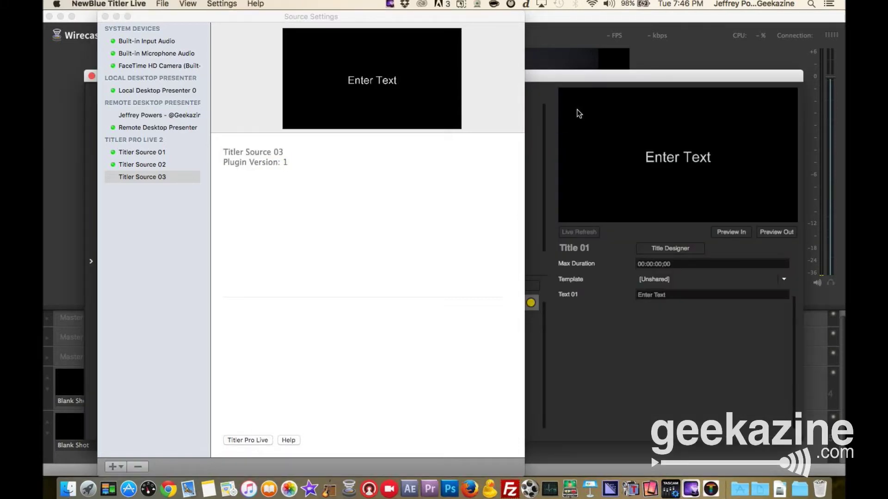
Bring Titler Pro Live forward and apply the Starter Pack's Enterprise Open template to Title 01
left_click(578, 80)
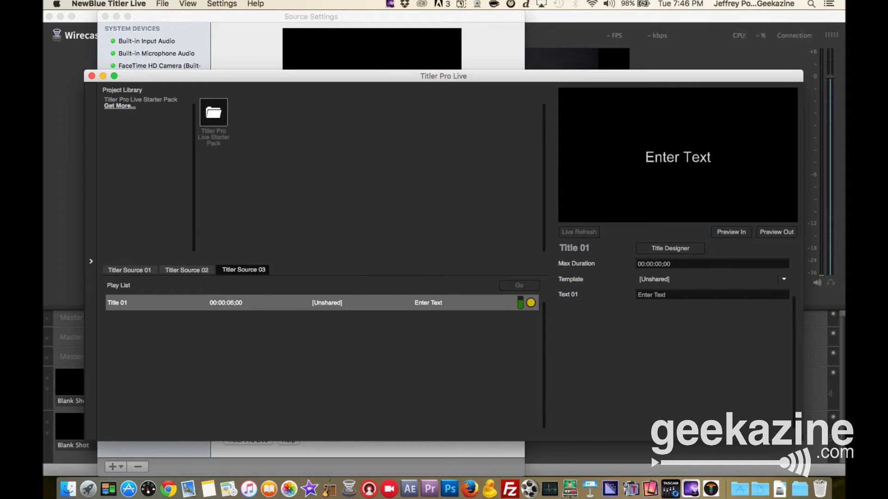
double_click(212, 124)
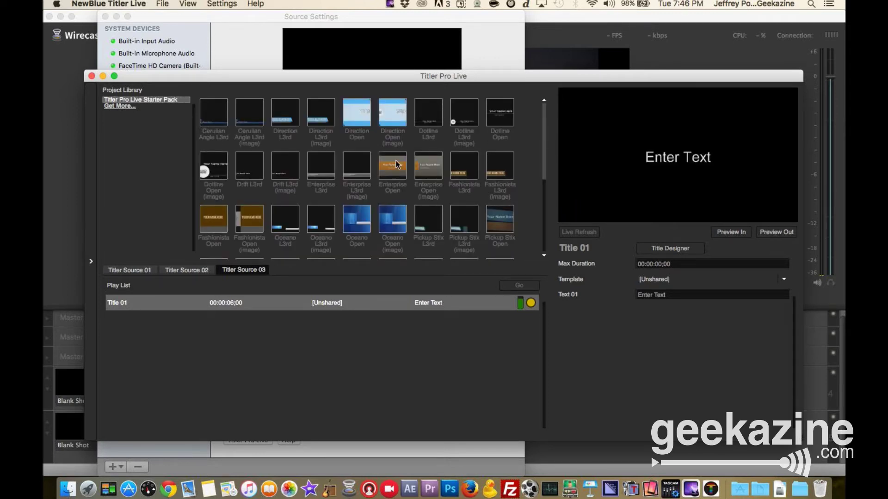
mouse_move(396, 164)
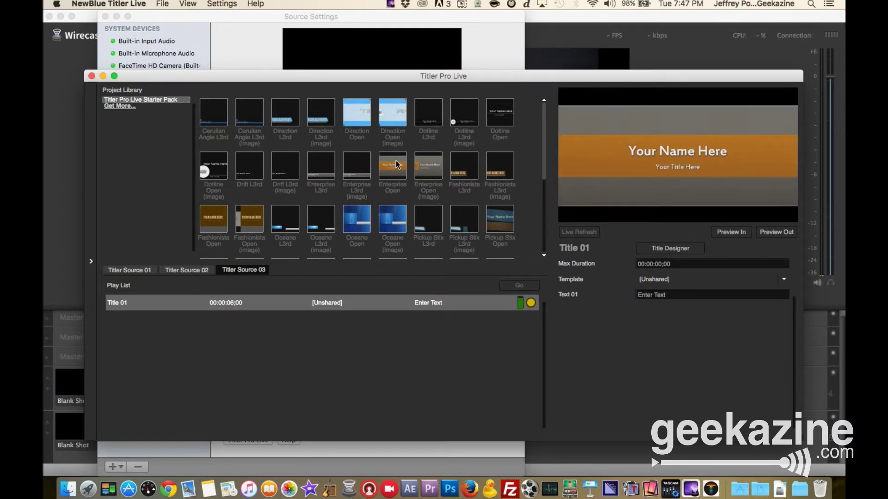
double_click(397, 165)
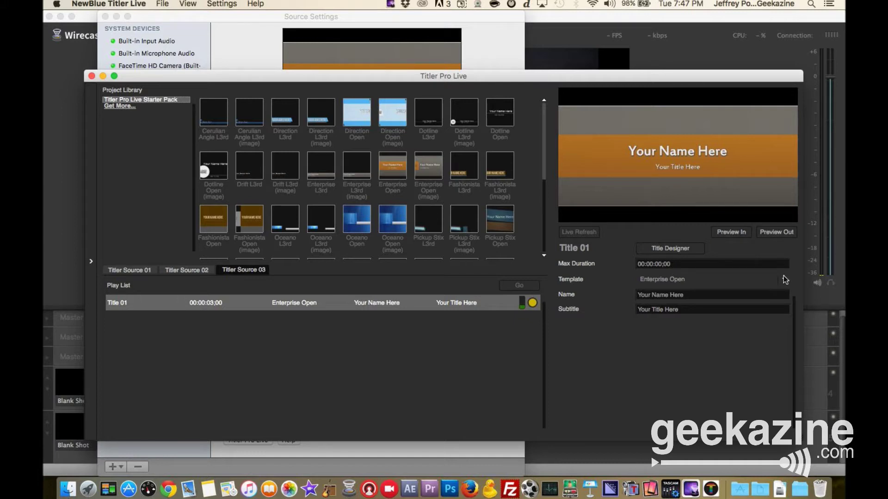
Try the Cerulian Angle L3rd and Direction L3rd templates on Title 01, then return to Enterprise Open
left_click(784, 280)
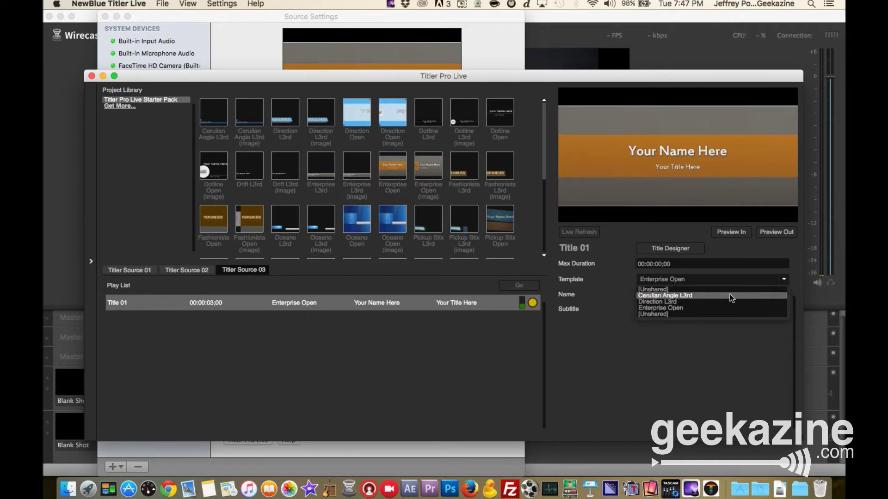
left_click(703, 295)
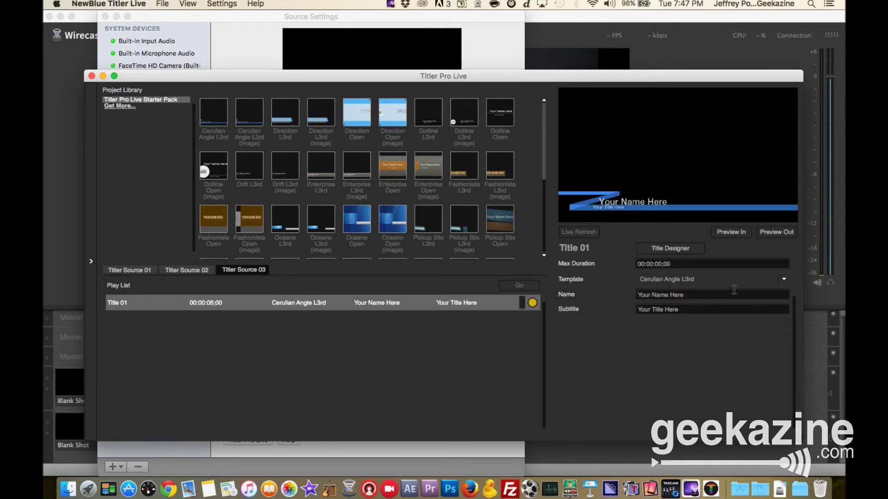
left_click(784, 280)
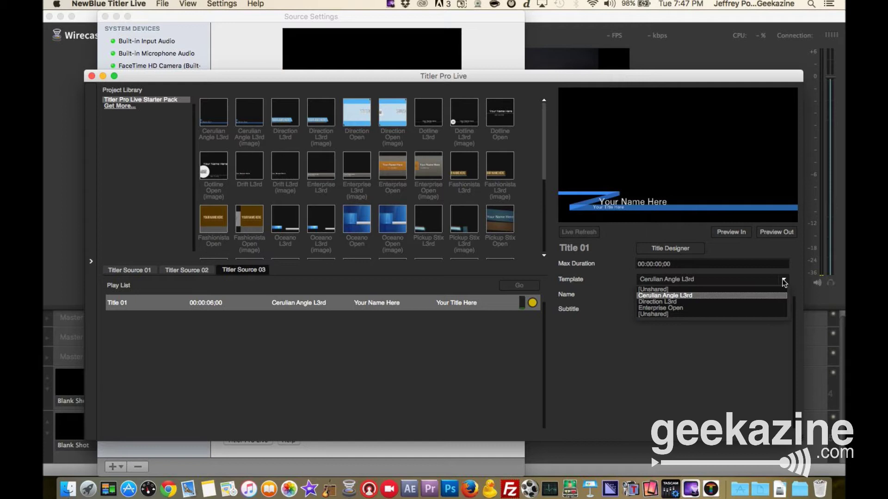
left_click(746, 302)
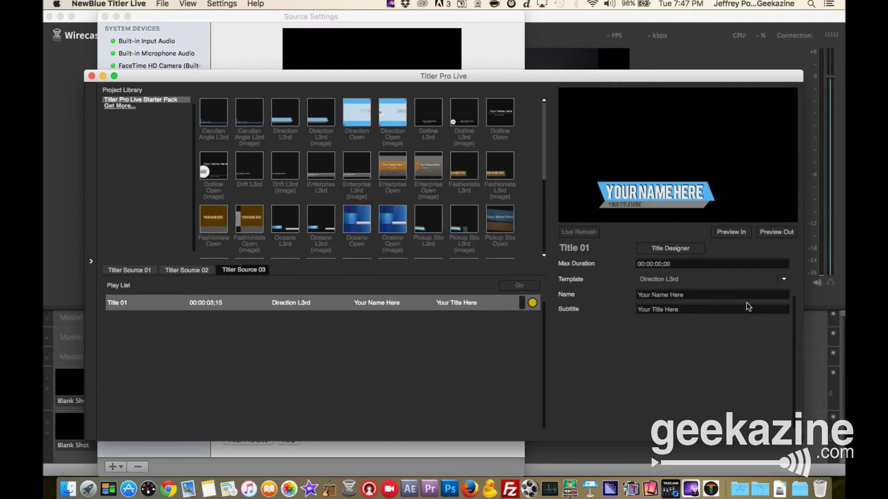
left_click(783, 279)
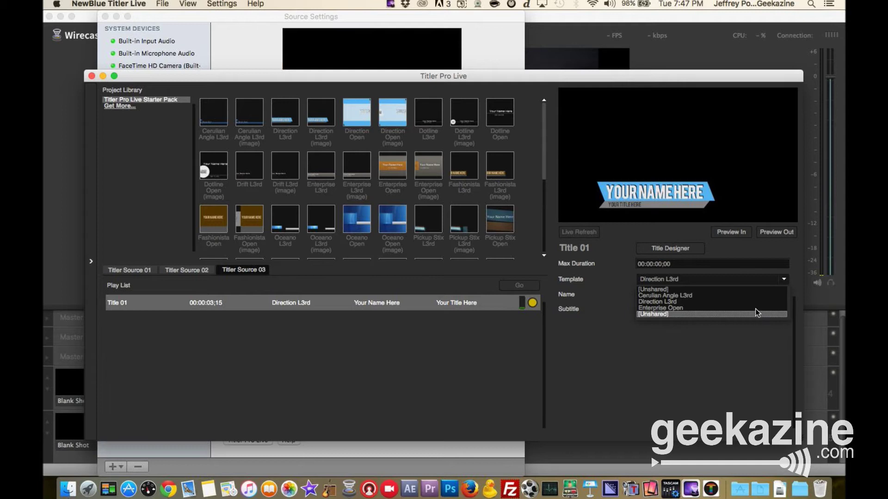
left_click(757, 310)
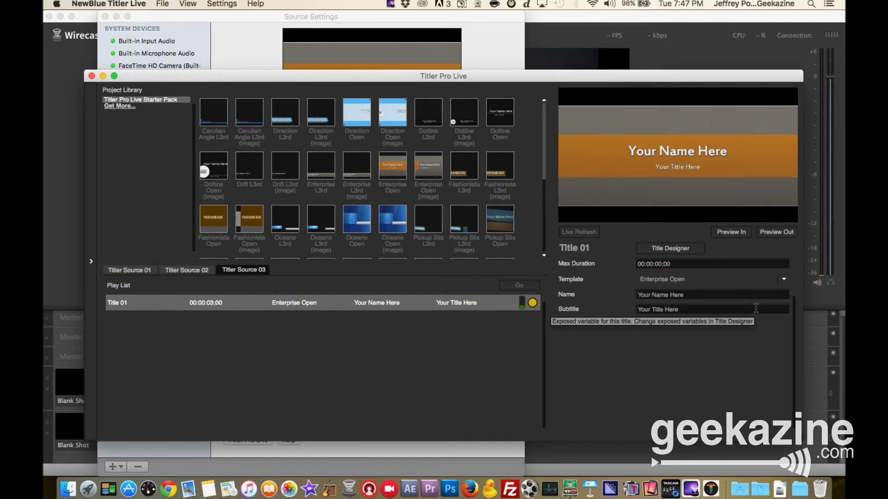
Set the name to 'Wirecast Tutorial', enter the presenter's name as subtitle, and preview it in and out
left_click(721, 296)
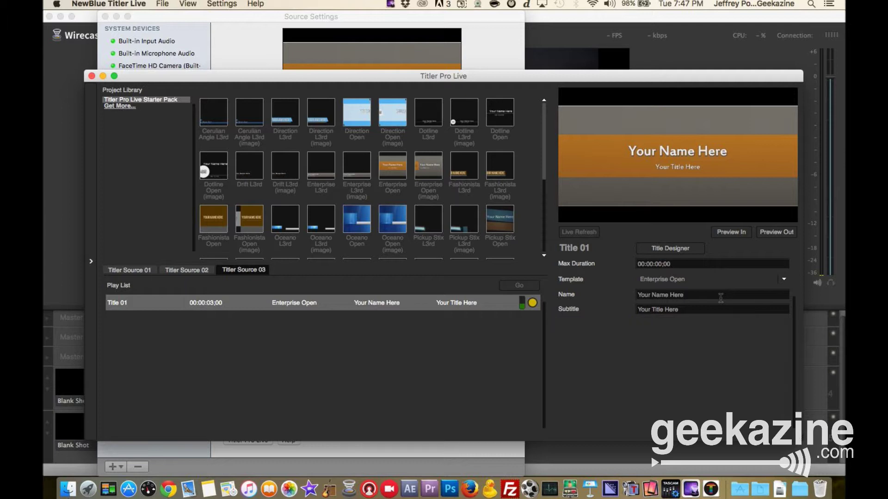
triple_click(721, 298)
type("Wirecast Tutorial")
key("Tab")
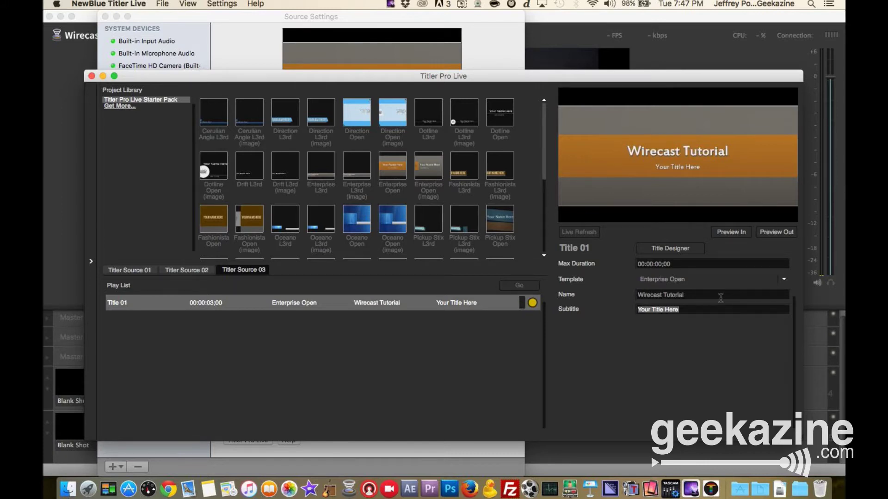
type("Jeffrey Powers")
key("Return")
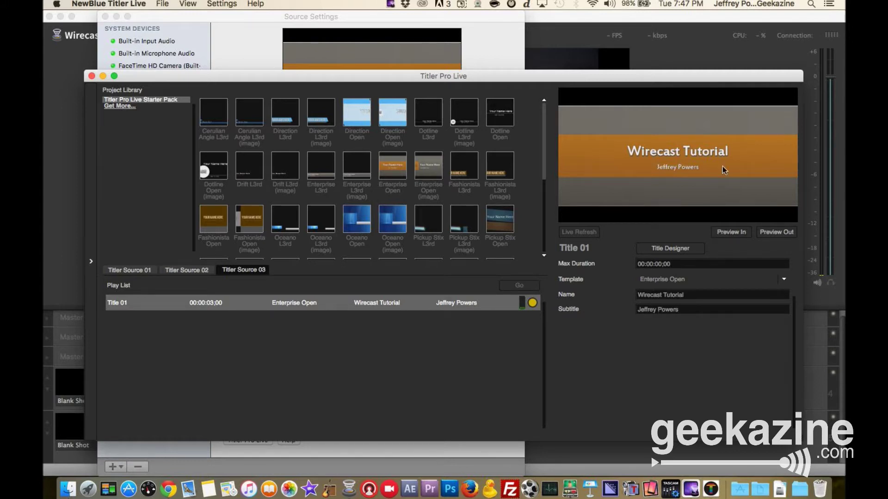
left_click(731, 236)
left_click(786, 233)
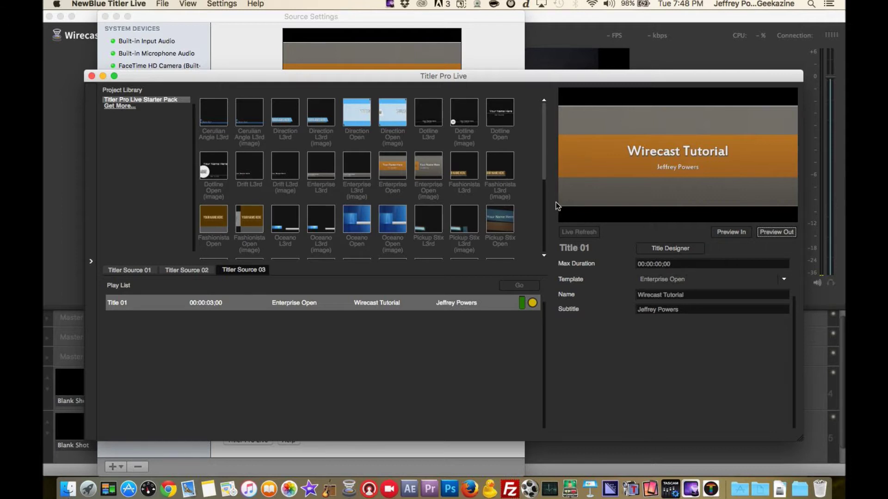
Open Title 01's Enterprise Open template in the NewBlue Titler Pro Title Designer
mouse_move(495, 218)
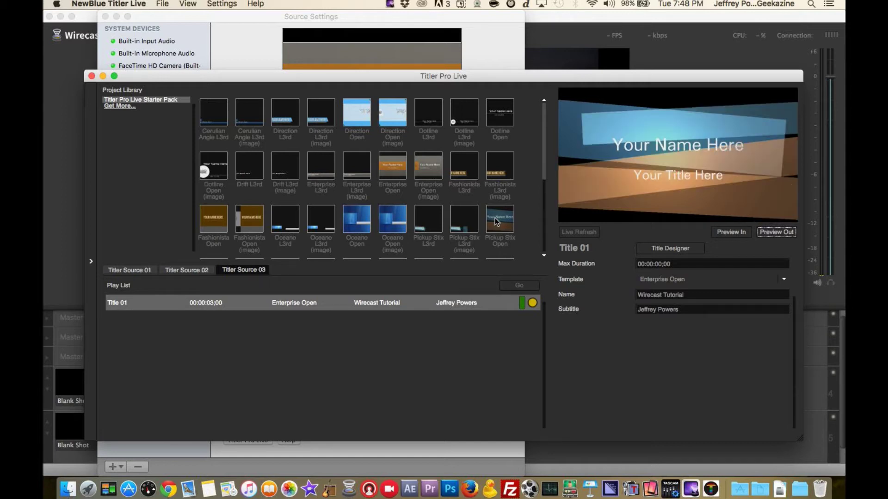
left_click(667, 252)
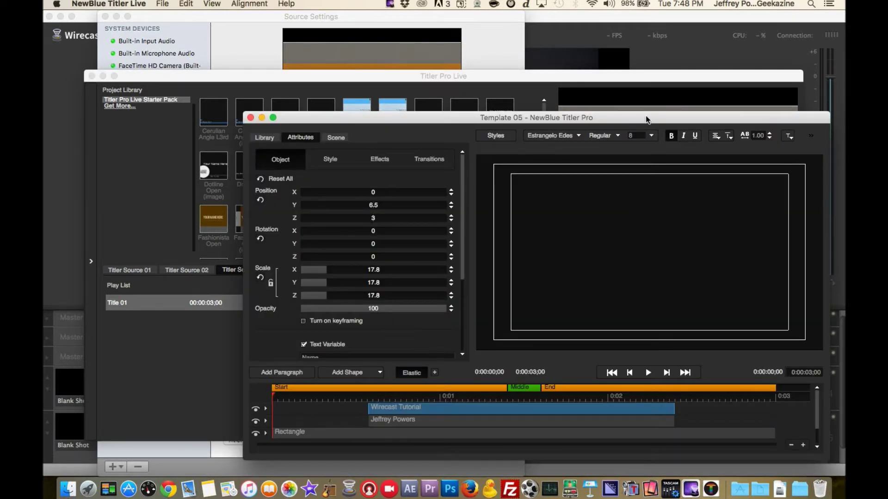
Move and maximize the Template 05 editor, then scrub the playhead forward to show the full title
left_click_drag(646, 116, 573, 30)
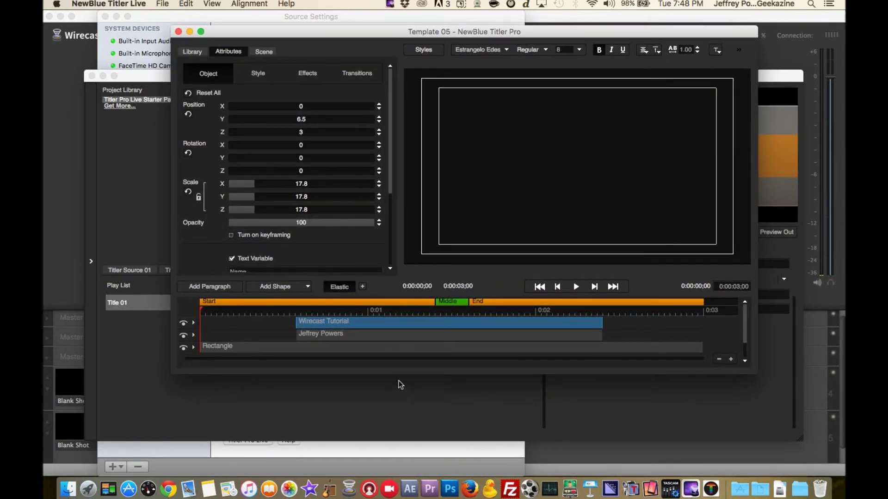
double_click(482, 33)
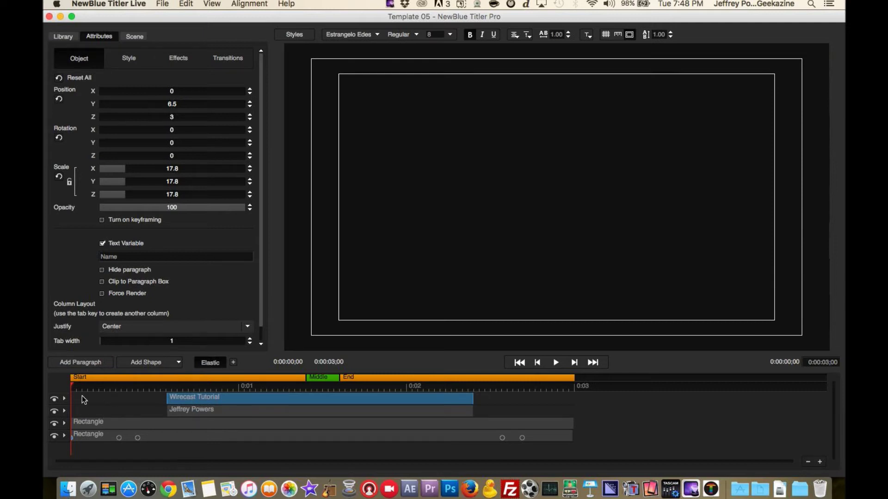
left_click_drag(72, 389, 313, 404)
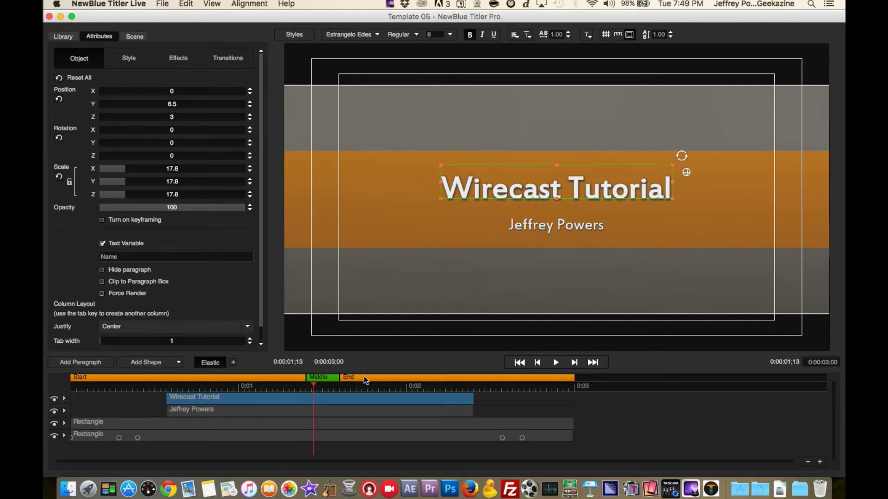
Delete the Middle elastic region, then add another region on the ruler and delete it
right_click(325, 377)
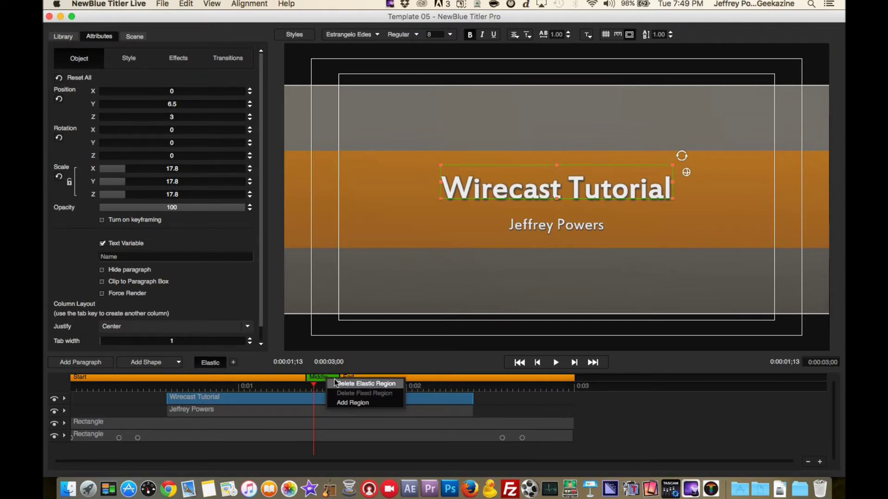
left_click(339, 385)
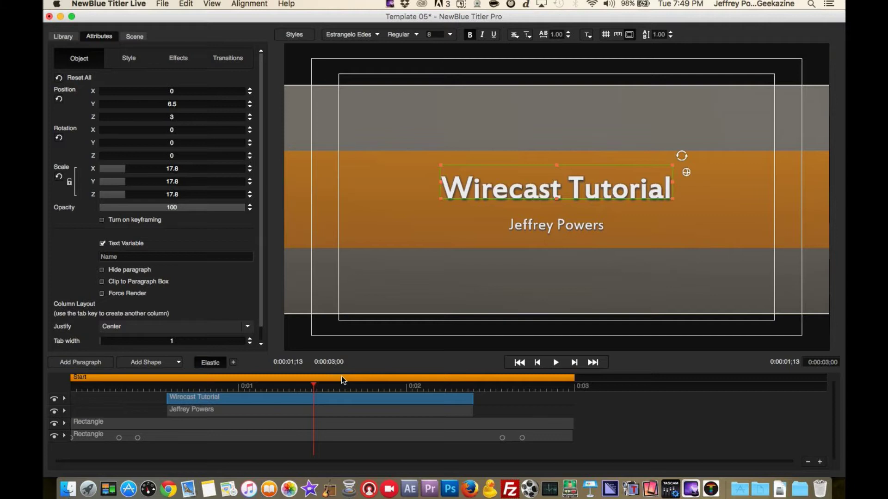
right_click(329, 381)
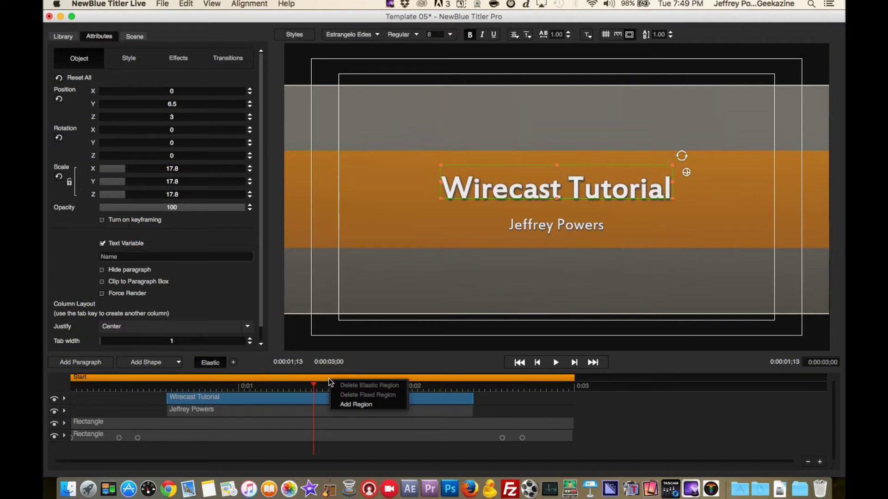
left_click(342, 404)
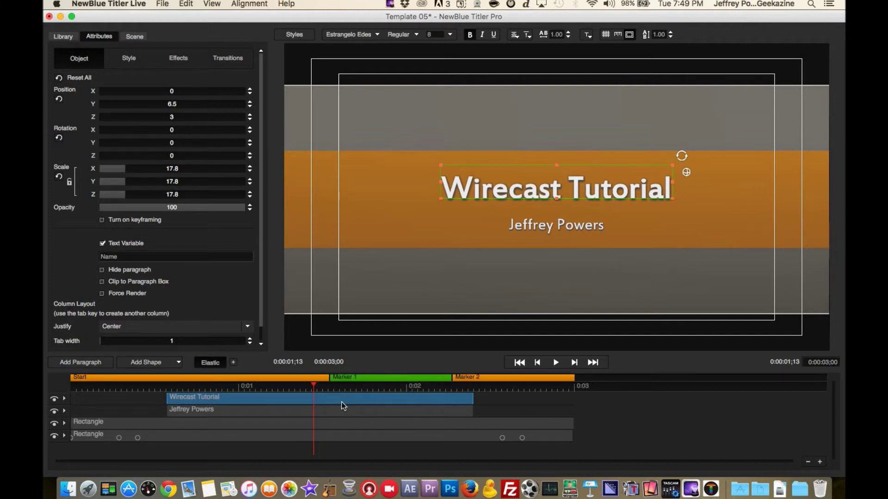
right_click(418, 379)
left_click(436, 387)
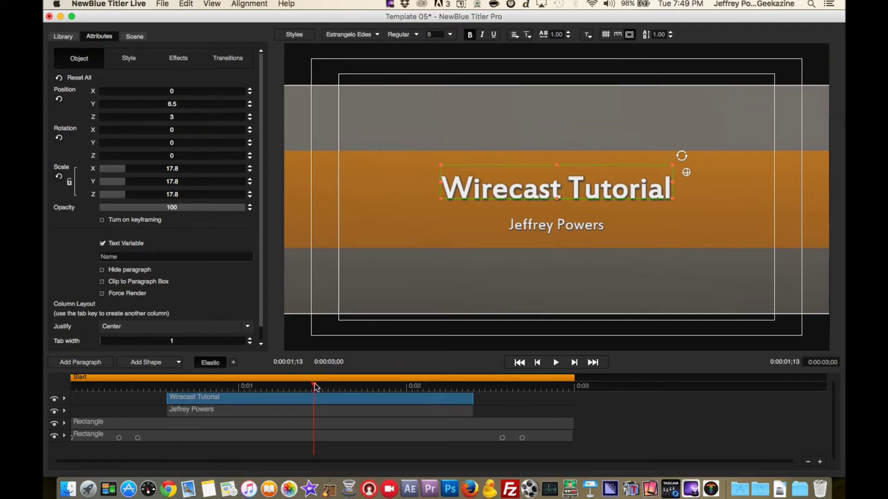
Scrub back along the timeline, then play the title and stop playback
left_click_drag(315, 383, 74, 399)
key("space")
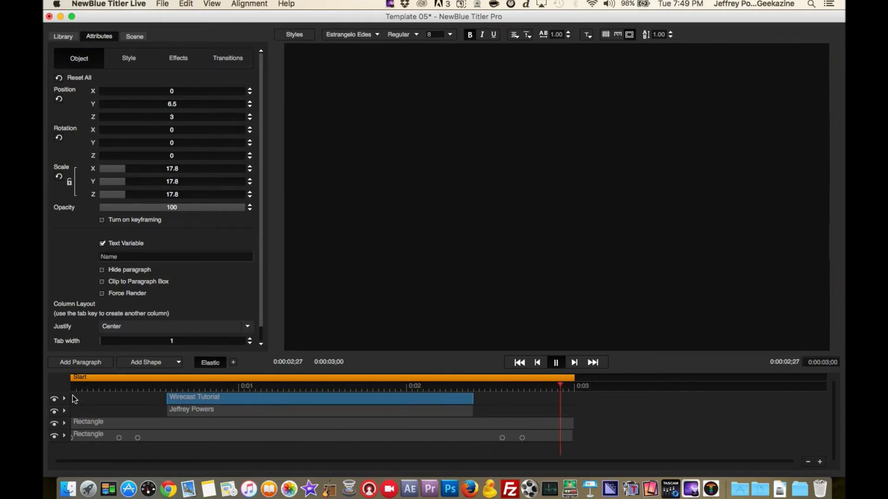
key("space")
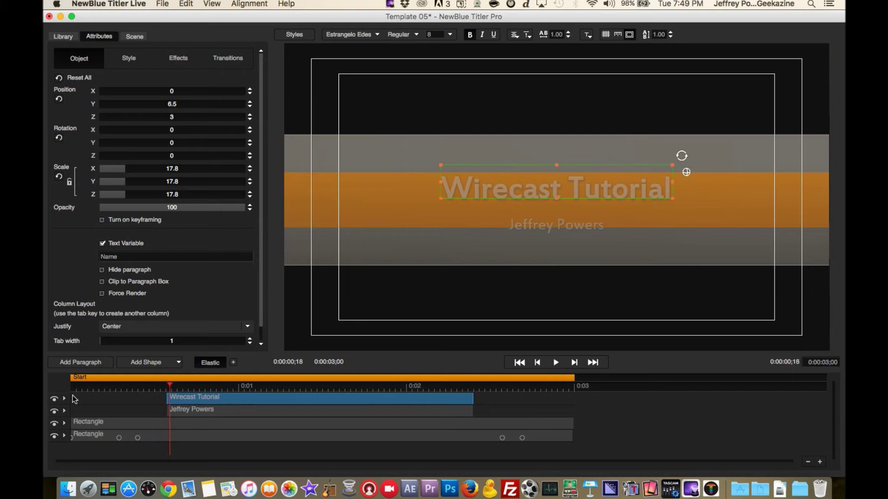
Inspect each layer in turn: both rectangle shapes, the subtitle and the Wirecast Tutorial text
left_click(205, 439)
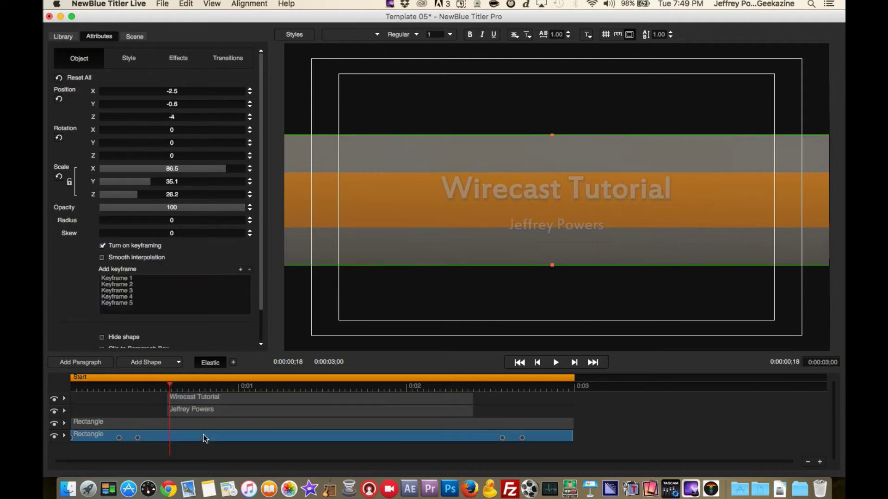
left_click(209, 423)
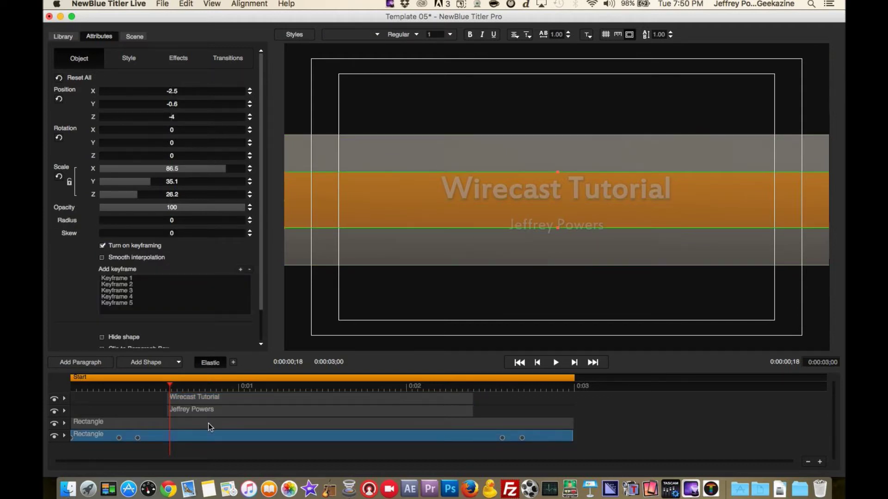
left_click(224, 414)
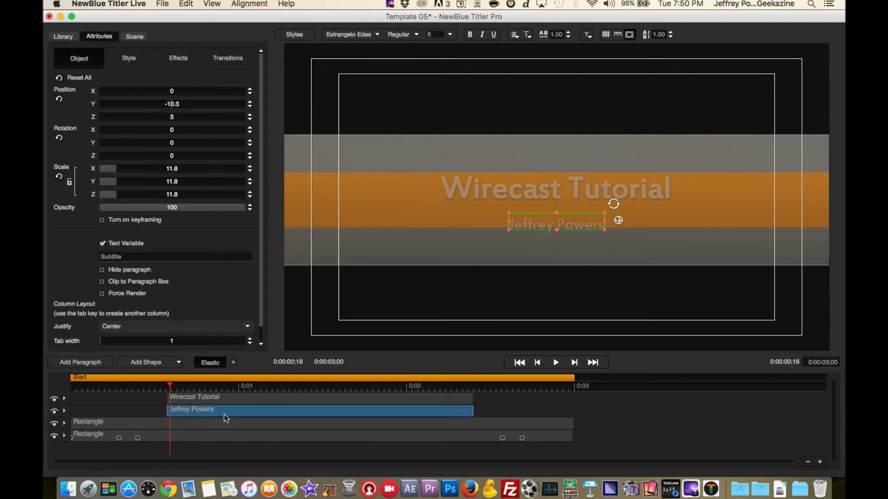
left_click(234, 399)
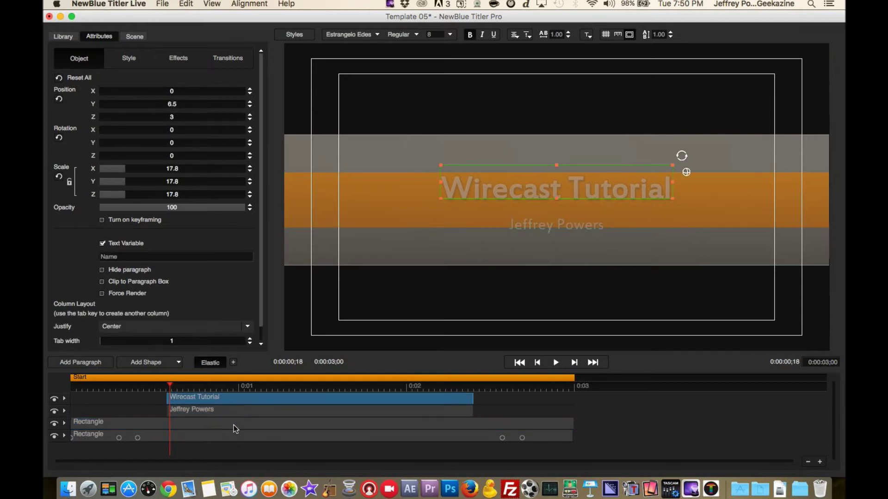
left_click(234, 437)
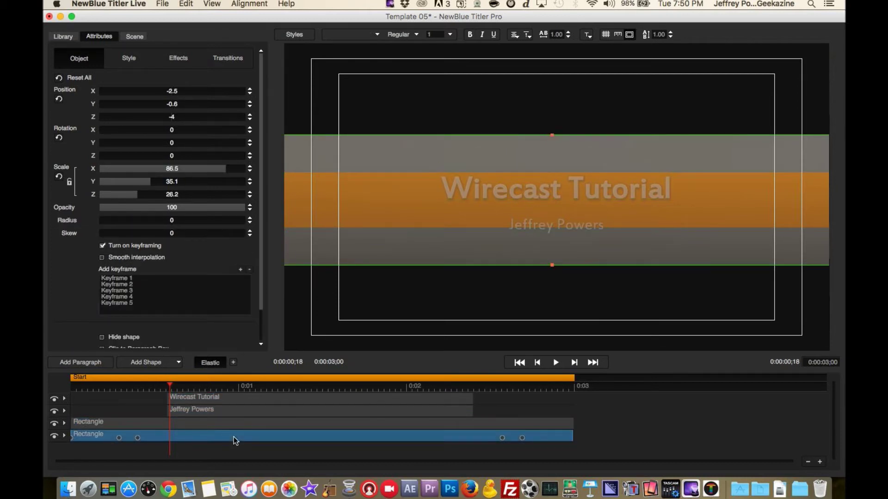
Hide the grey and orange rectangle bands and the subtitle, keeping Wirecast Tutorial visible
left_click(55, 437)
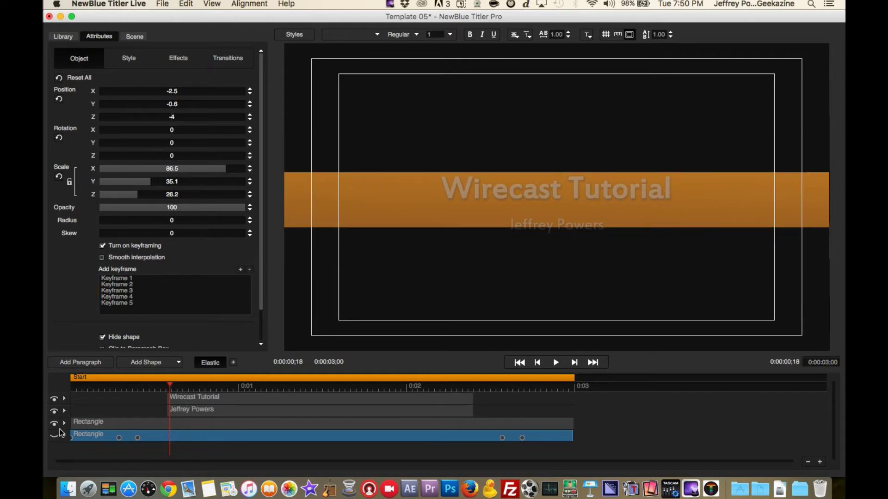
left_click(109, 423)
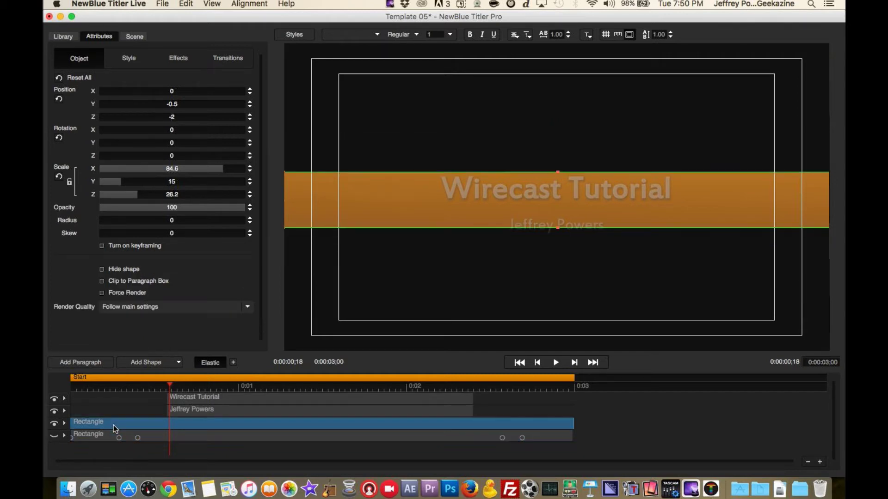
left_click(54, 425)
left_click(55, 411)
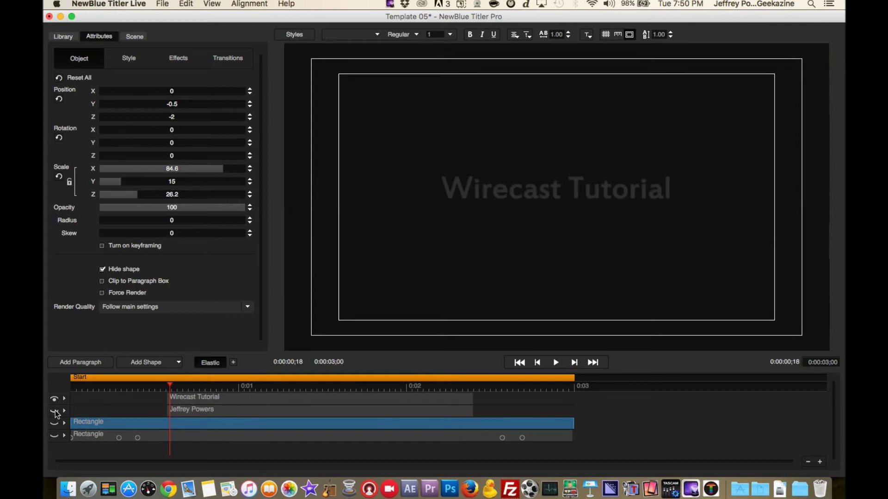
left_click(55, 400)
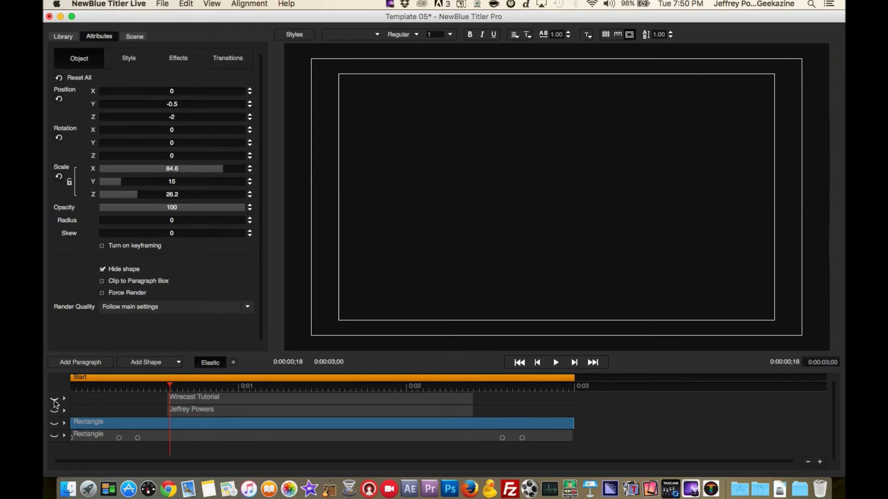
left_click(55, 401)
left_click(55, 419)
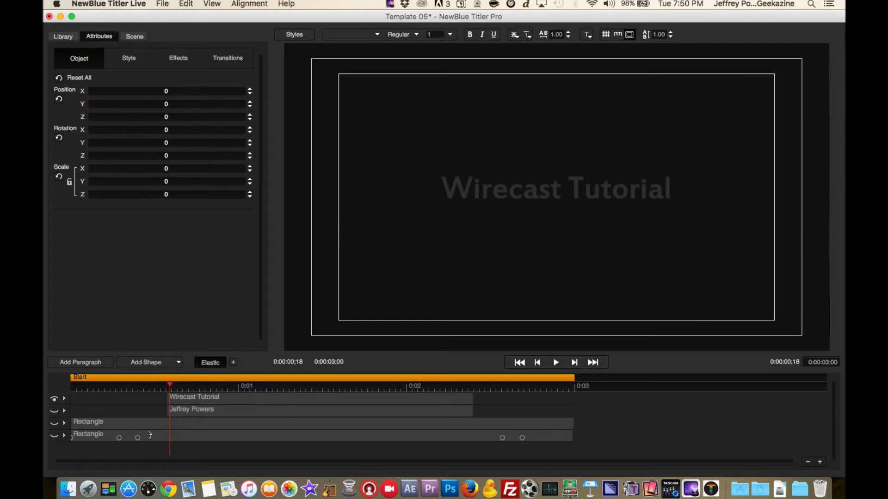
left_click(54, 401)
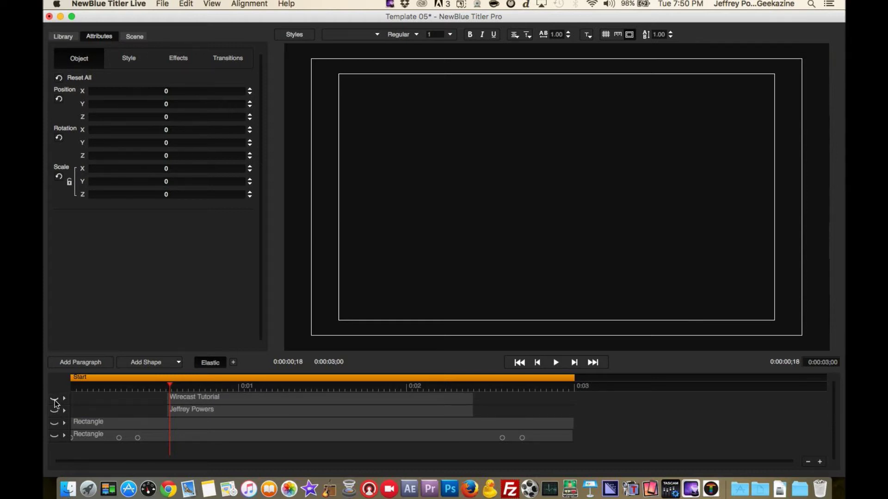
left_click(179, 364)
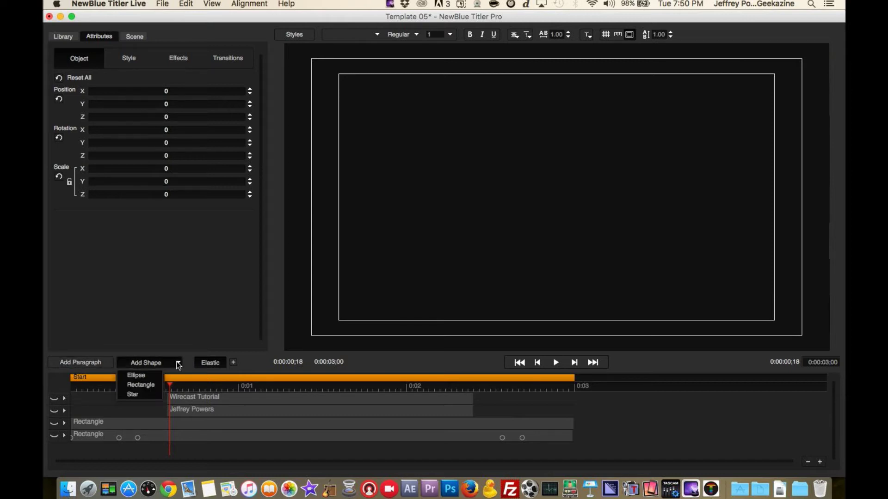
left_click(150, 376)
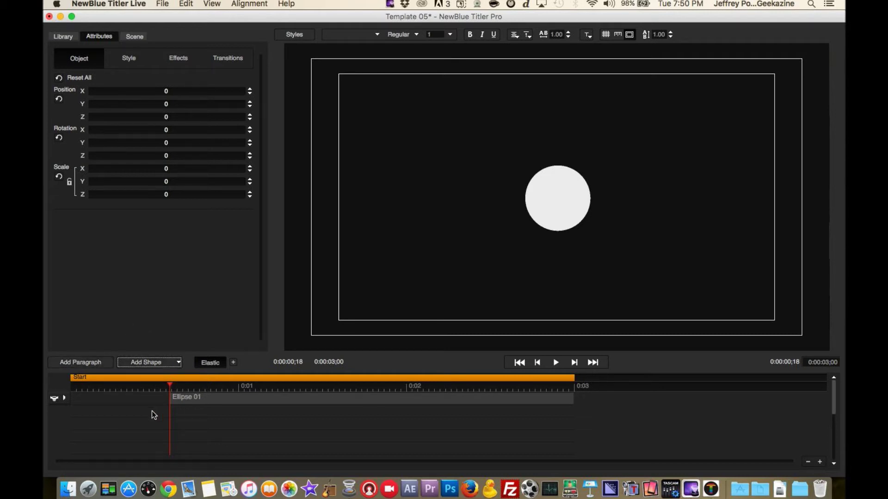
left_click(55, 399)
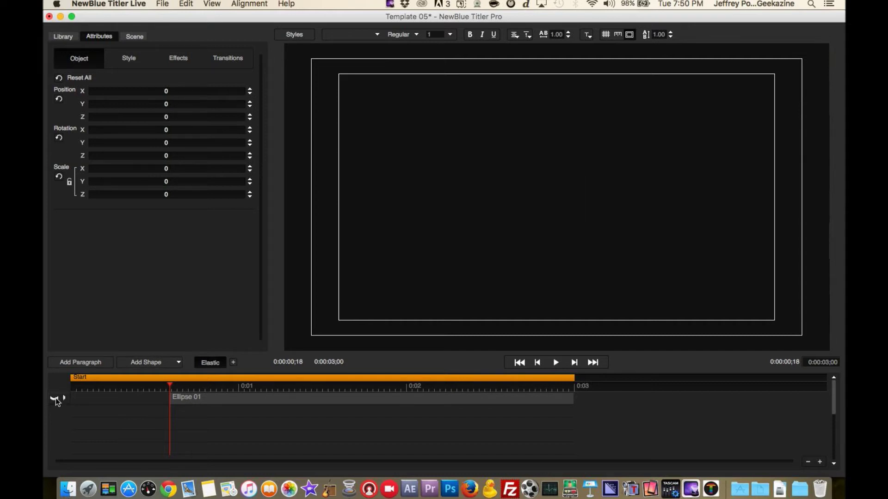
left_click(56, 398)
left_click(219, 398)
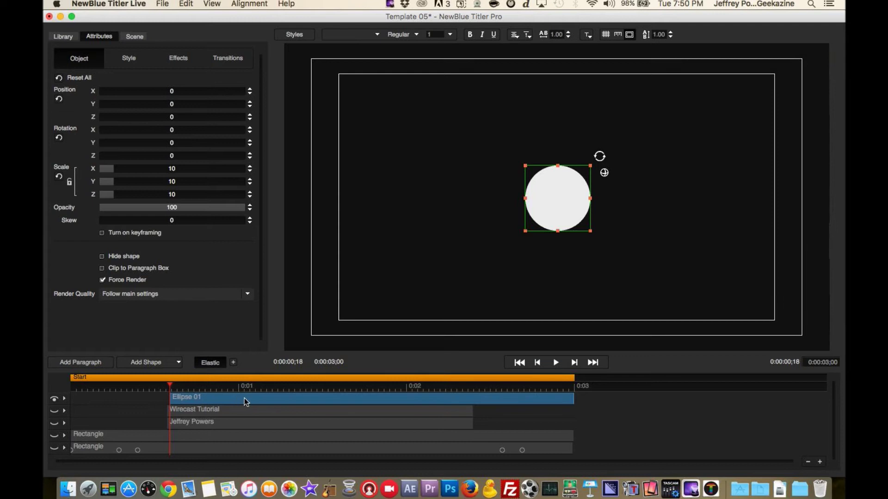
Make the Ellipse 01 clip run from 0 to the 3-second end
left_click_drag(245, 398, 217, 403)
left_click_drag(167, 400, 135, 401)
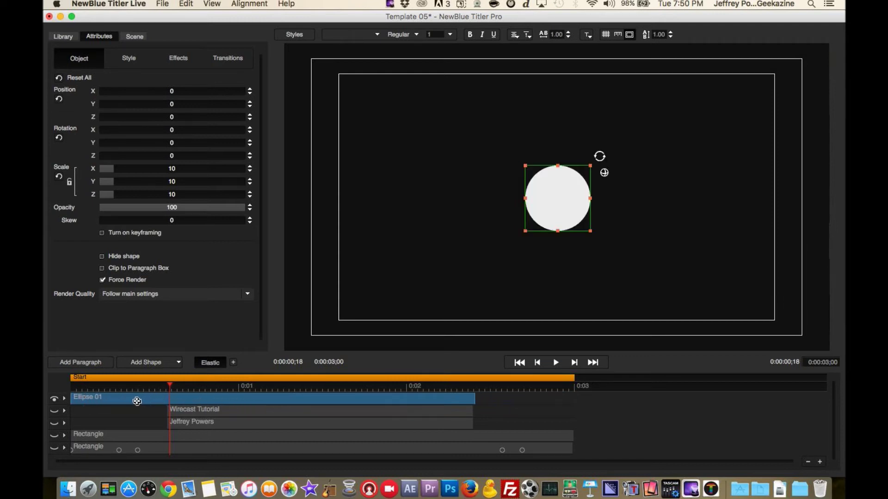
left_click_drag(474, 399, 573, 404)
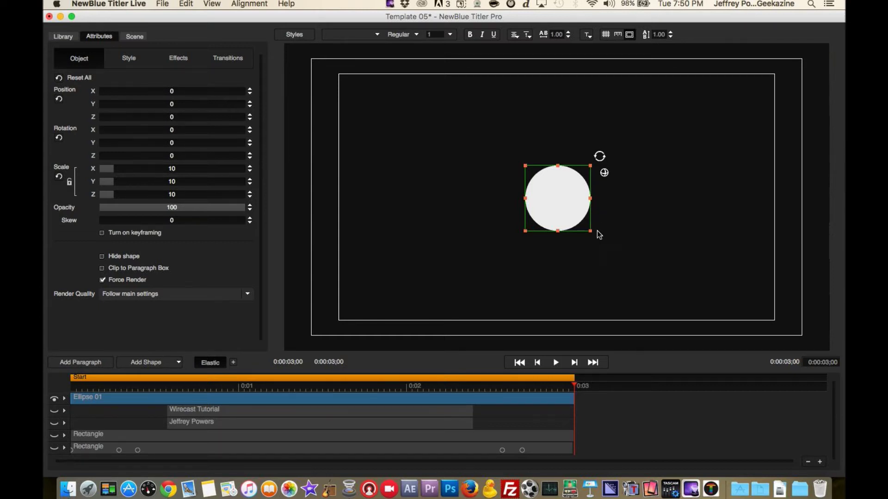
Enlarge the ellipse to scale 12.1 and rotate it to X -158.4, Y 19.4, Z -114.8
mouse_move(592, 232)
left_mouse_down()
mouse_move(620, 259)
mouse_move(599, 239)
left_mouse_up()
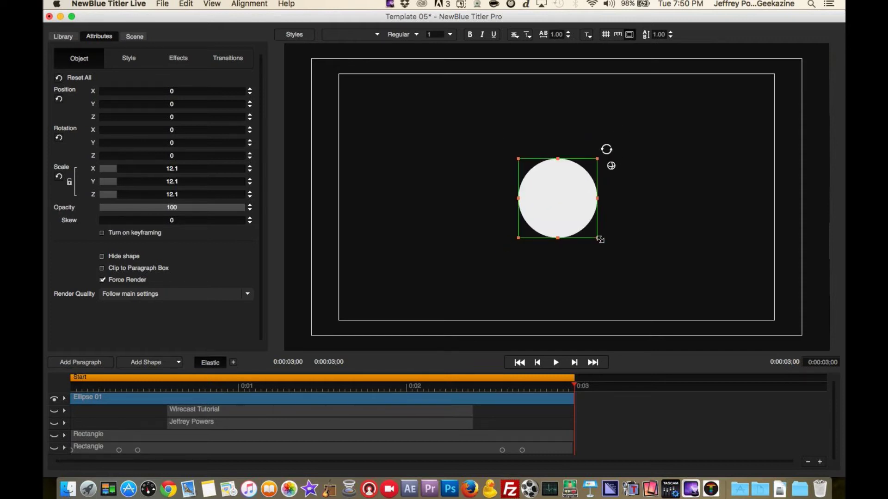
left_click(612, 166)
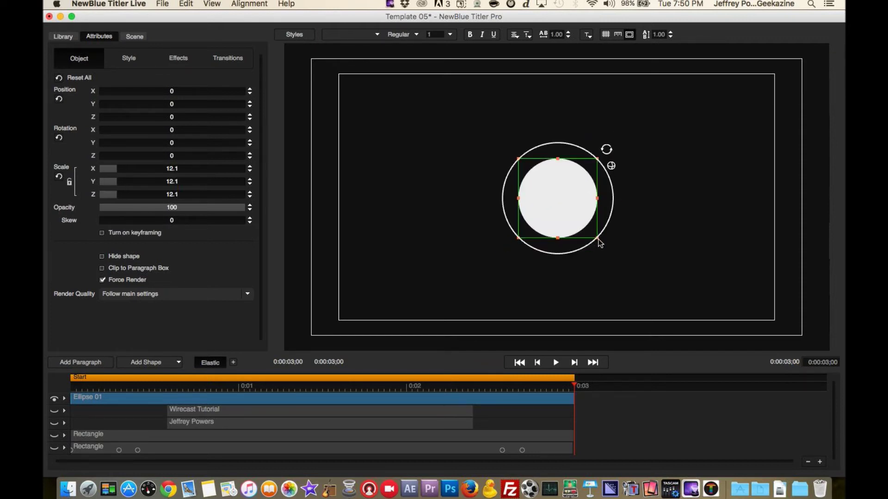
mouse_move(609, 216)
left_mouse_down()
mouse_move(611, 194)
mouse_move(601, 204)
mouse_move(618, 190)
mouse_move(628, 217)
mouse_move(621, 204)
left_mouse_up()
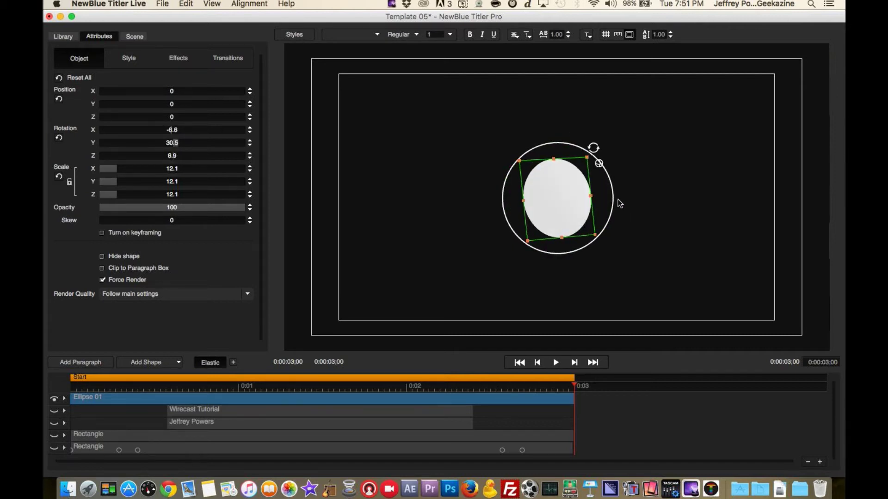
left_click(595, 155)
left_click(555, 190)
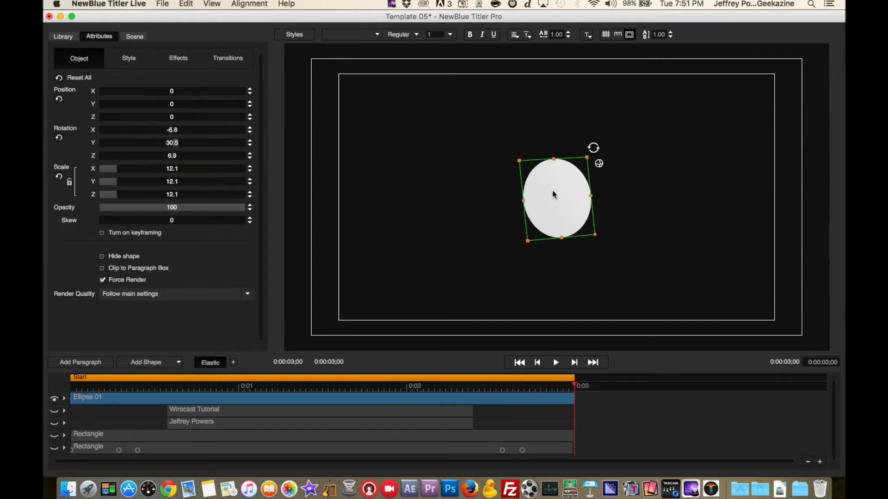
mouse_move(590, 152)
left_mouse_down()
mouse_move(565, 139)
mouse_move(603, 163)
left_mouse_up()
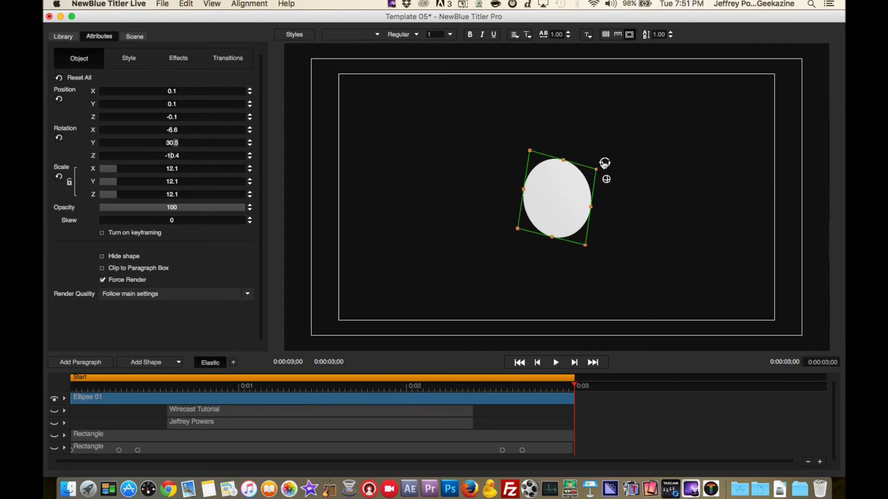
left_click_drag(594, 200, 540, 152)
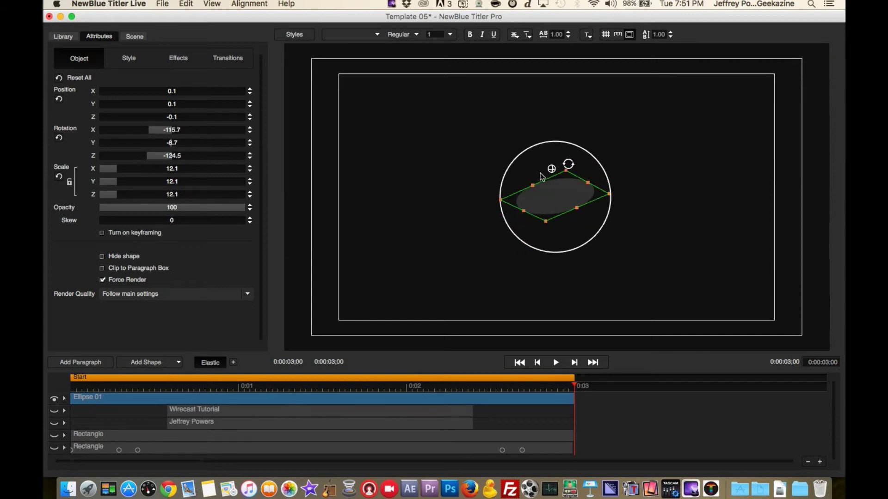
left_click_drag(534, 188, 536, 154)
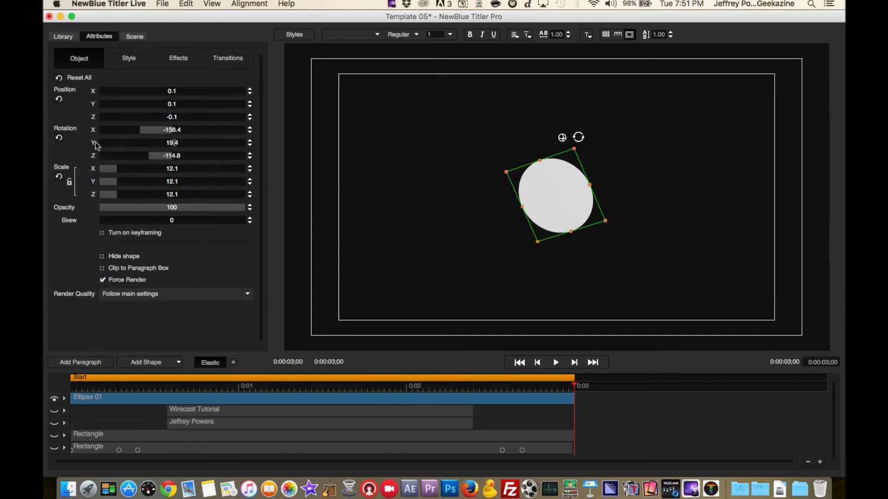
Give the ellipse face a stretched gradient from orange FF734C to dark green 1B5B1B
left_click(142, 67)
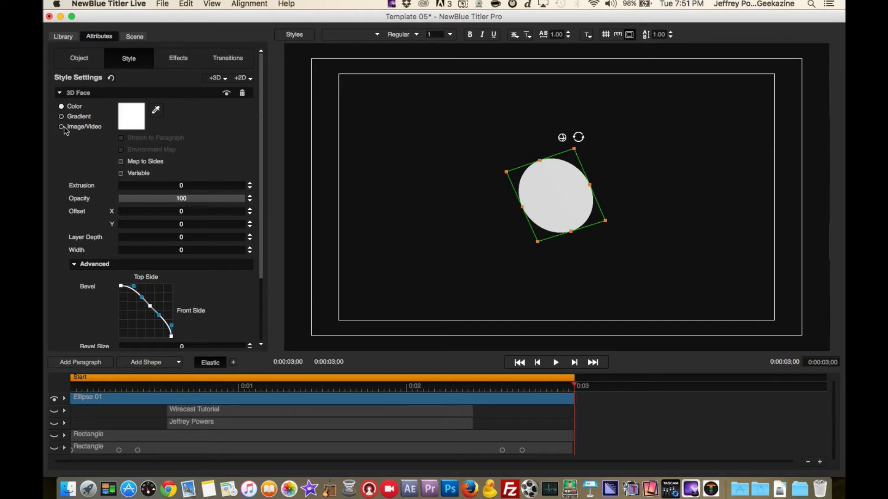
left_click(77, 117)
left_click(121, 137)
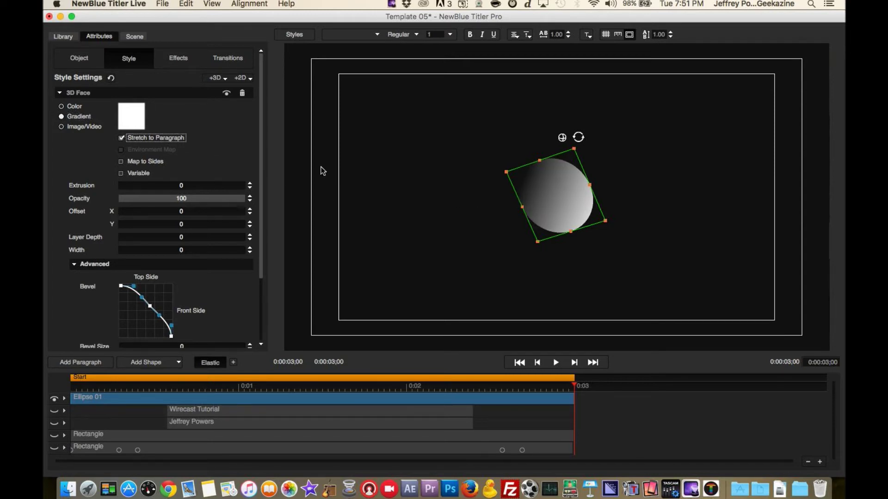
left_click(141, 124)
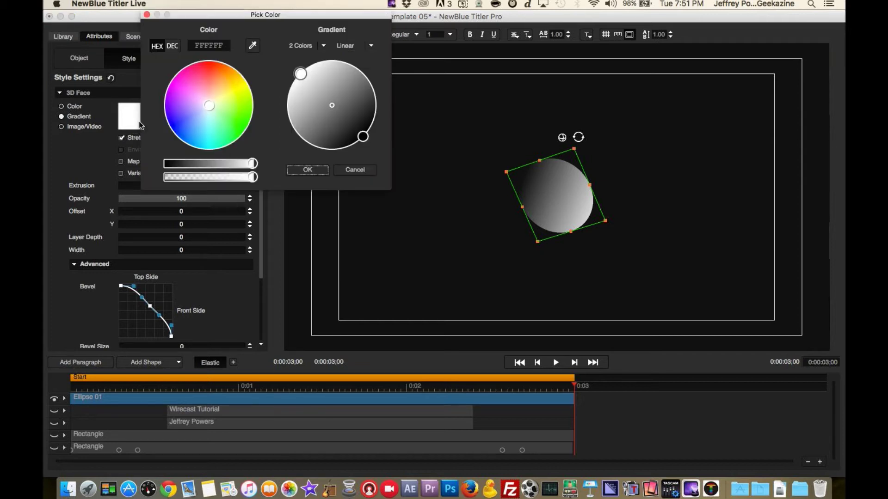
left_click_drag(301, 75, 333, 103)
left_click_drag(215, 106, 215, 75)
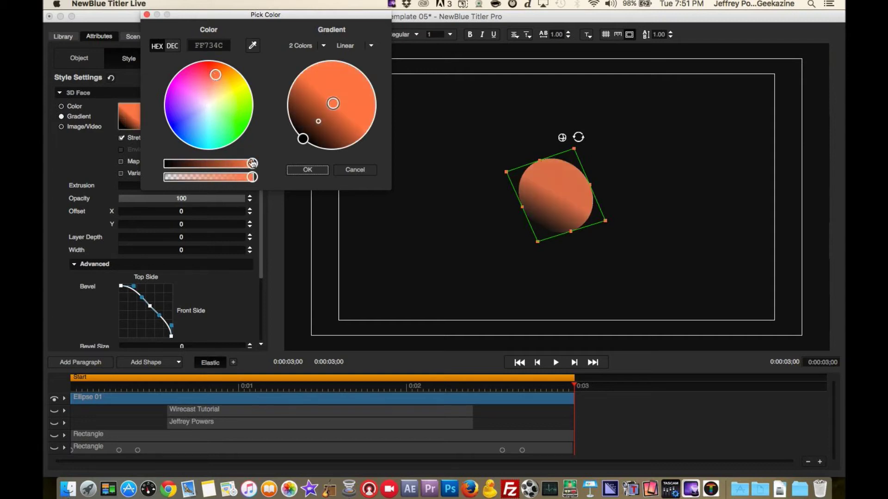
left_click(303, 139)
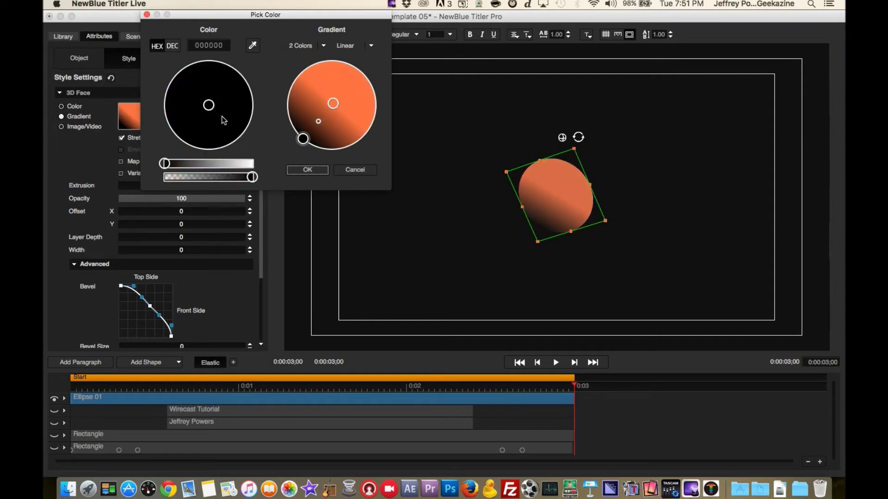
left_click(196, 164)
left_click_drag(210, 108, 235, 120)
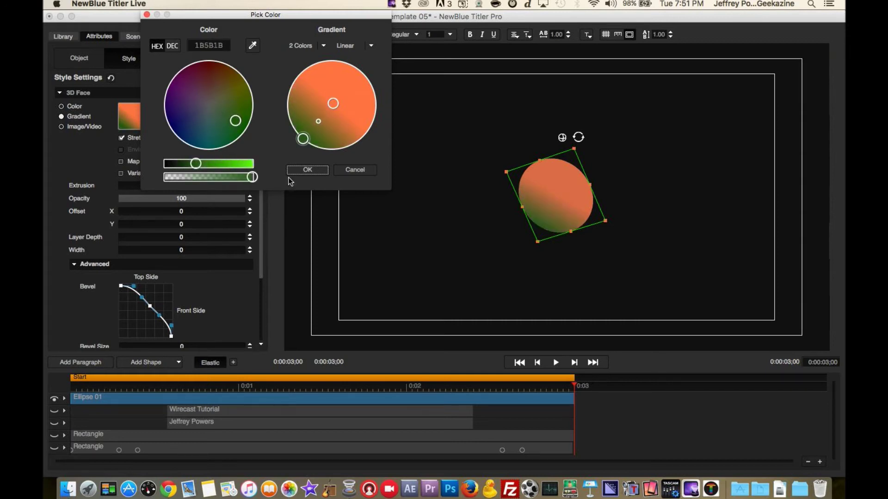
left_click(306, 172)
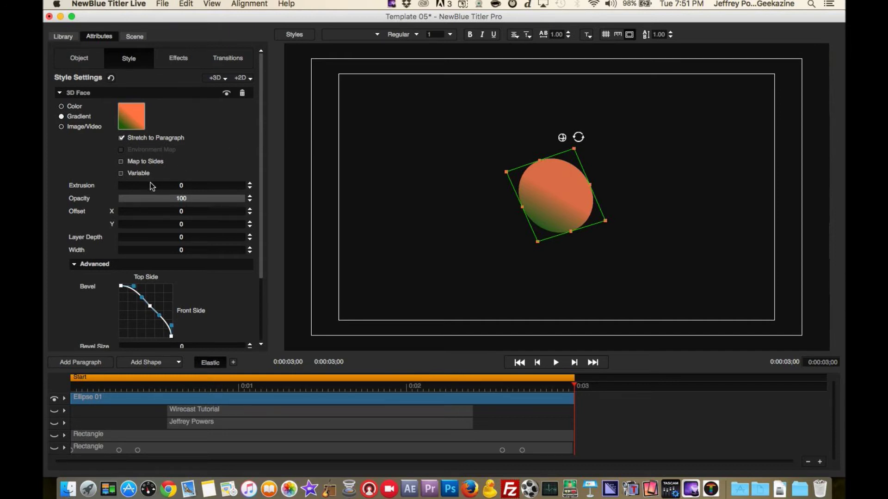
Set the ellipse's extrusion to 14.1, turning the oval into a solid disc
mouse_move(125, 185)
left_mouse_down()
mouse_move(156, 184)
mouse_move(134, 186)
left_mouse_up()
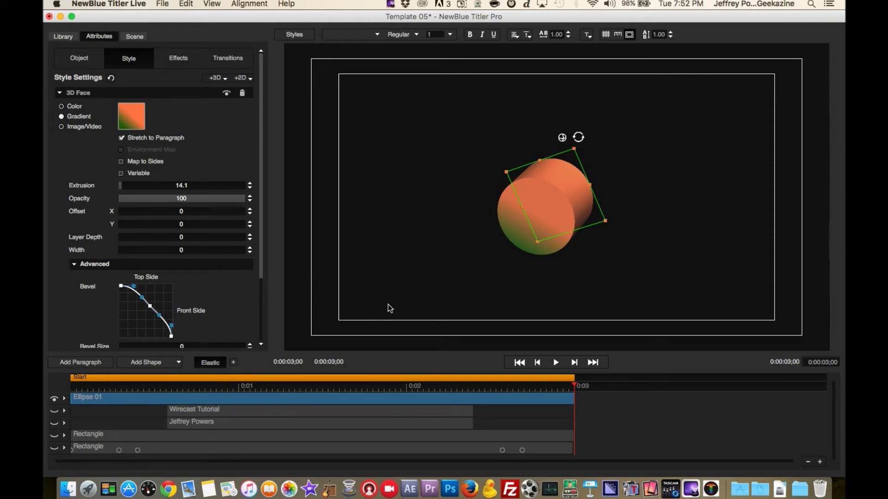
left_click(80, 389)
left_click(79, 58)
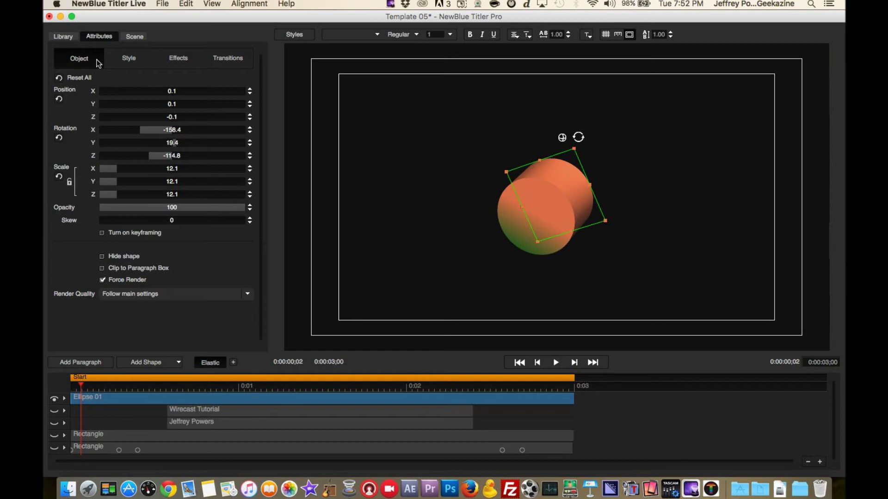
Turn on keyframing for Ellipse 01 in its Object settings
left_click(130, 64)
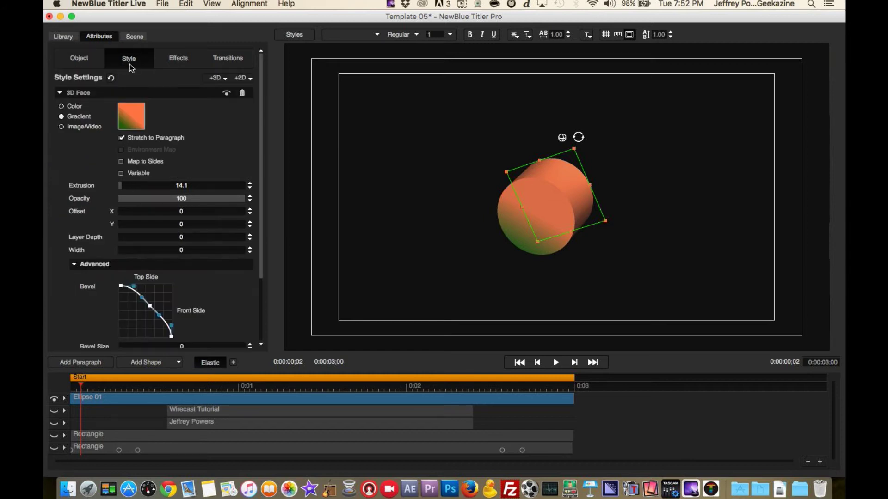
scroll(130, 273, "down", 3)
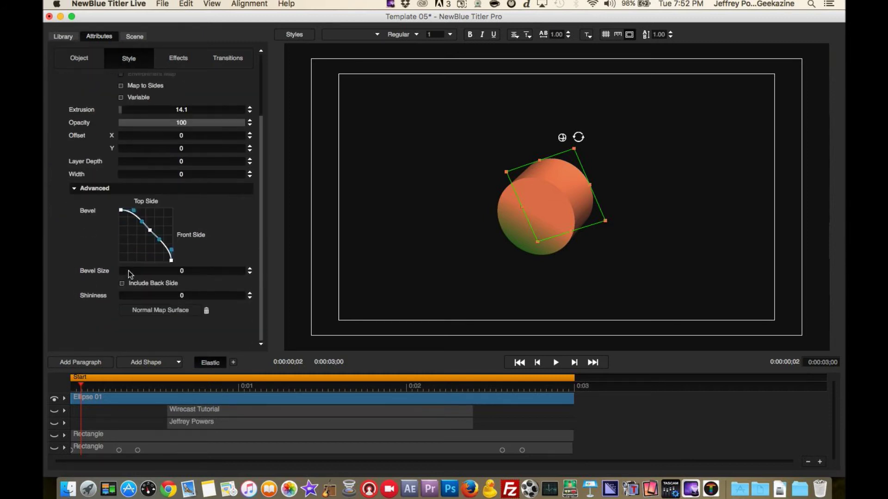
left_click(82, 401)
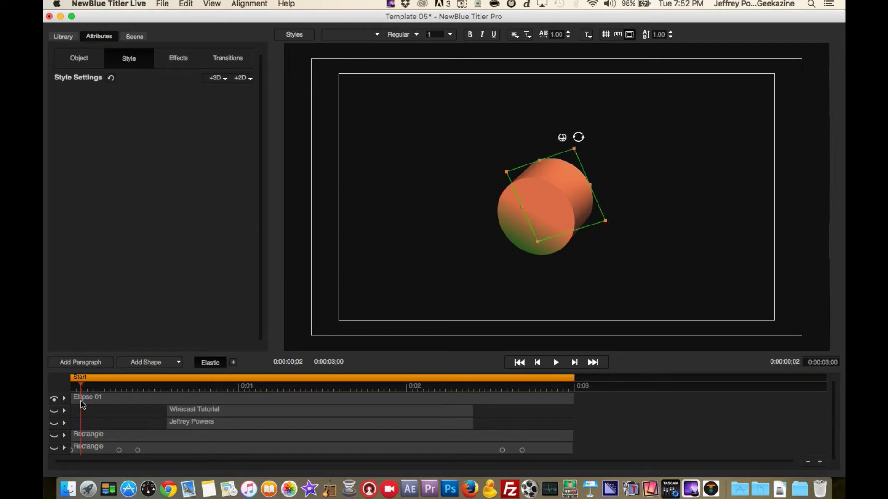
left_click(192, 57)
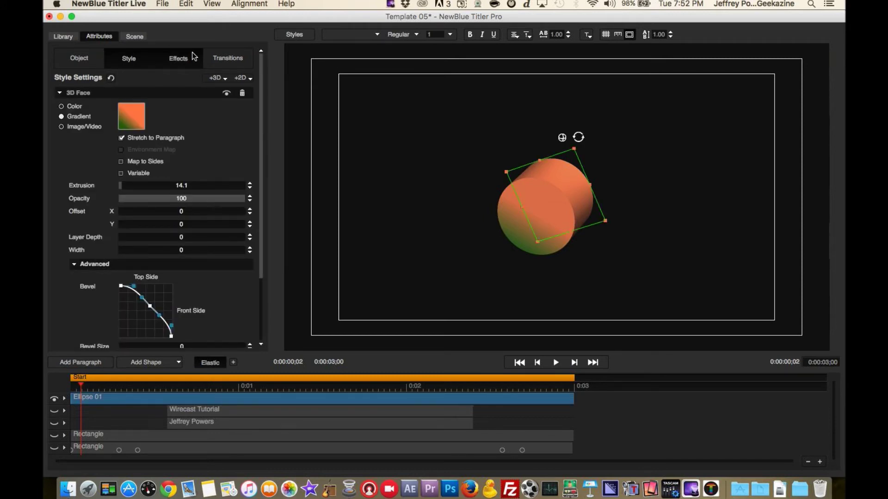
left_click(223, 57)
left_click(80, 56)
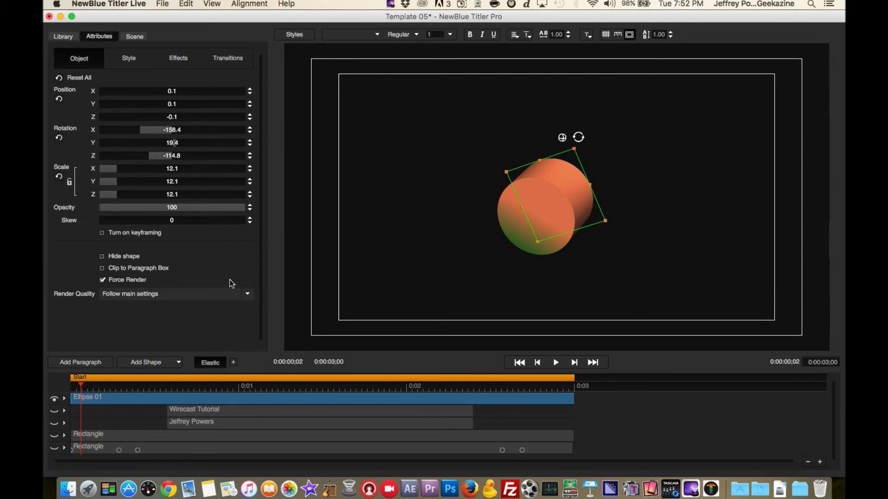
left_click(102, 233)
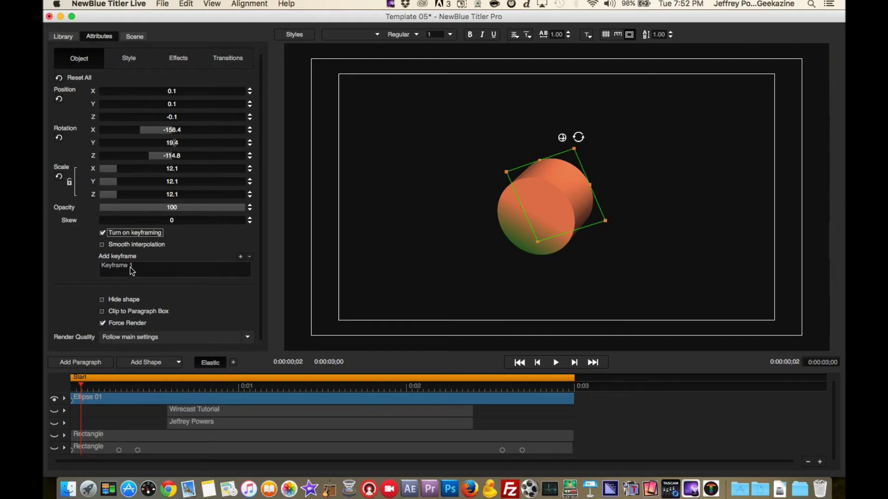
Add a second Ellipse 01 keyframe at 0:00:00;08
left_click(71, 401)
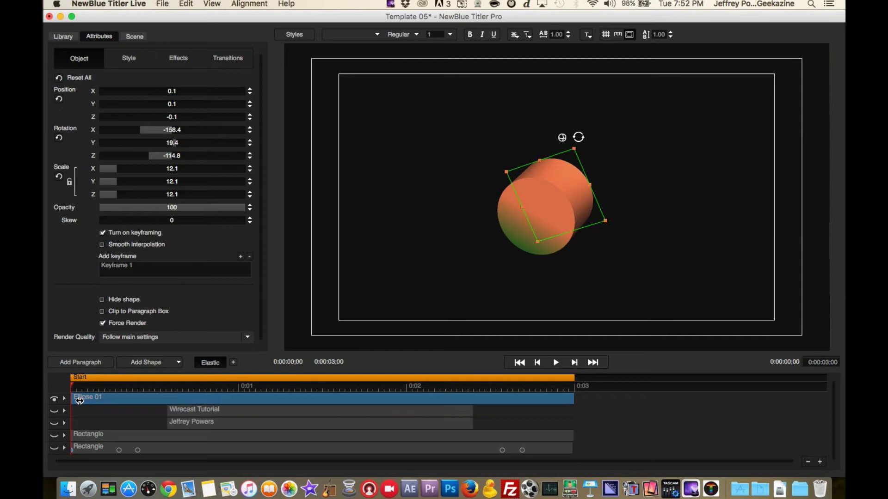
left_click(88, 387)
left_click_drag(87, 385, 103, 384)
left_click(114, 386)
left_click(241, 258)
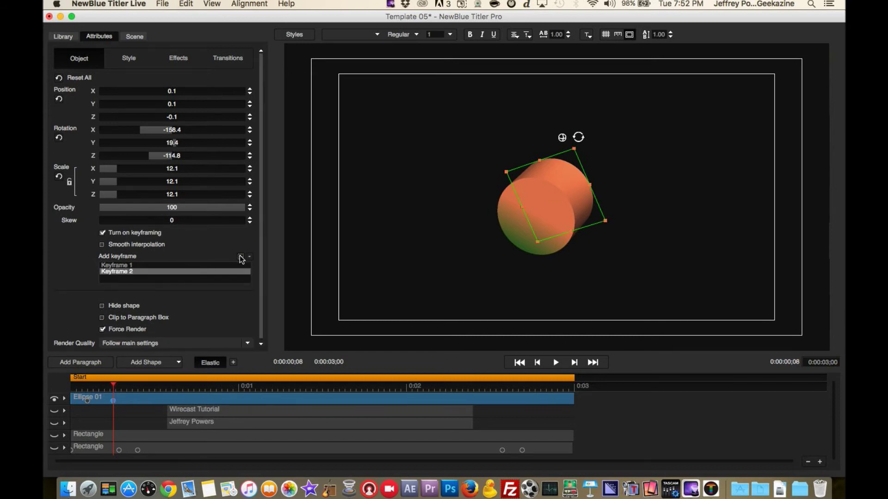
left_click(129, 59)
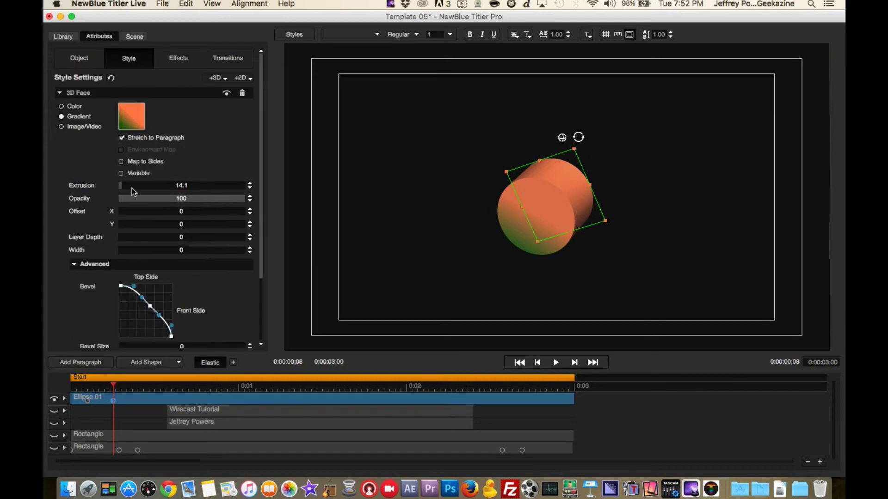
Lengthen the ellipse's extrusion to 67.4, making a long cylinder
left_click_drag(148, 186, 176, 189)
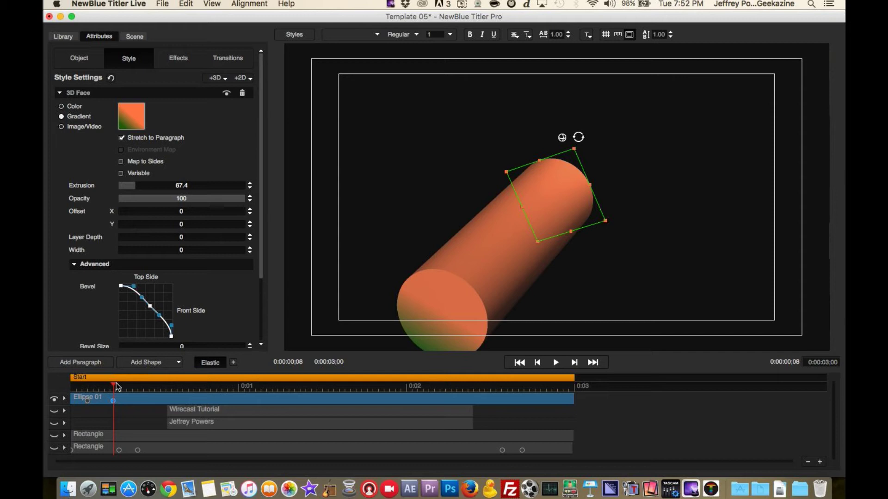
left_click_drag(116, 384, 229, 385)
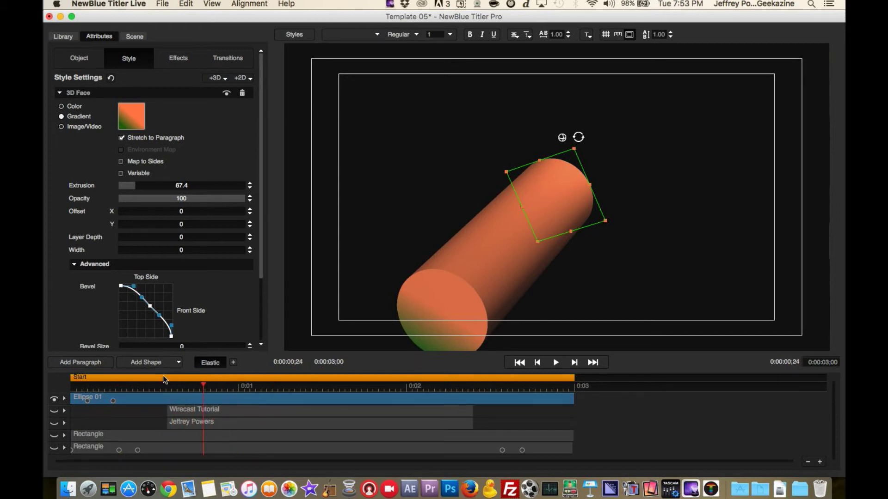
left_click(122, 376)
Copy the first Ellipse 01 keyframe and paste it at 0:00:01;04
right_click(114, 402)
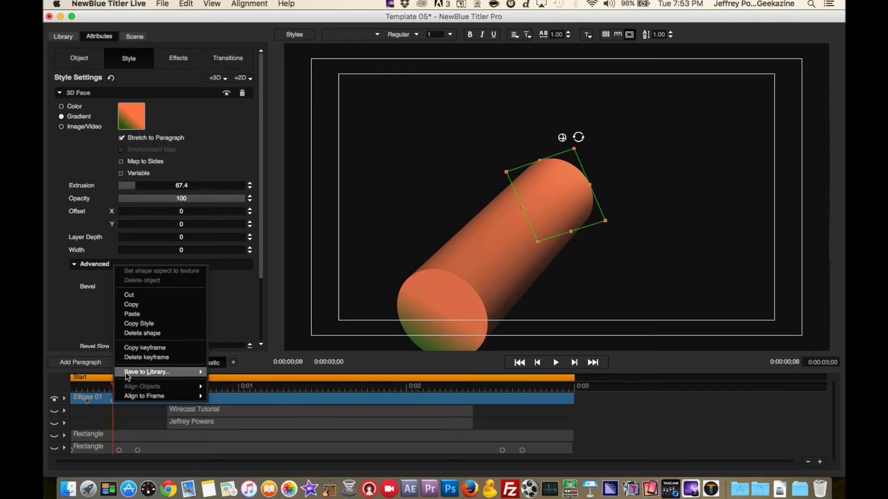
left_click(146, 348)
left_click(261, 385)
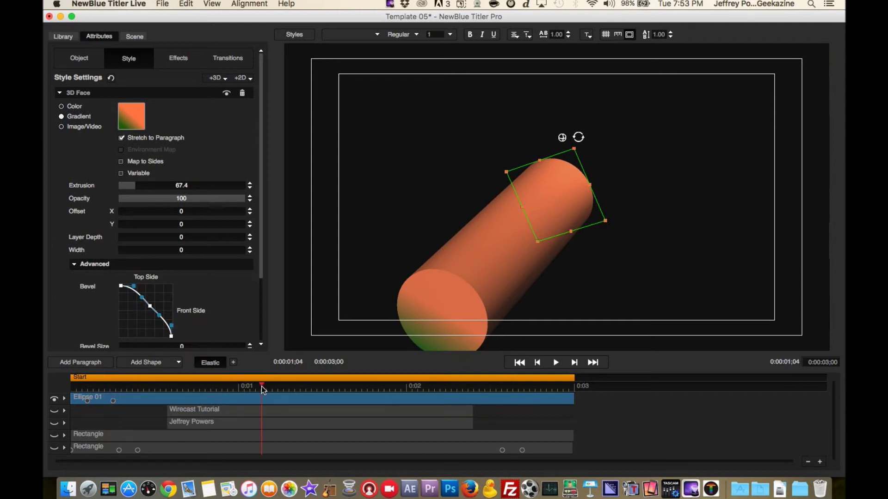
right_click(262, 386)
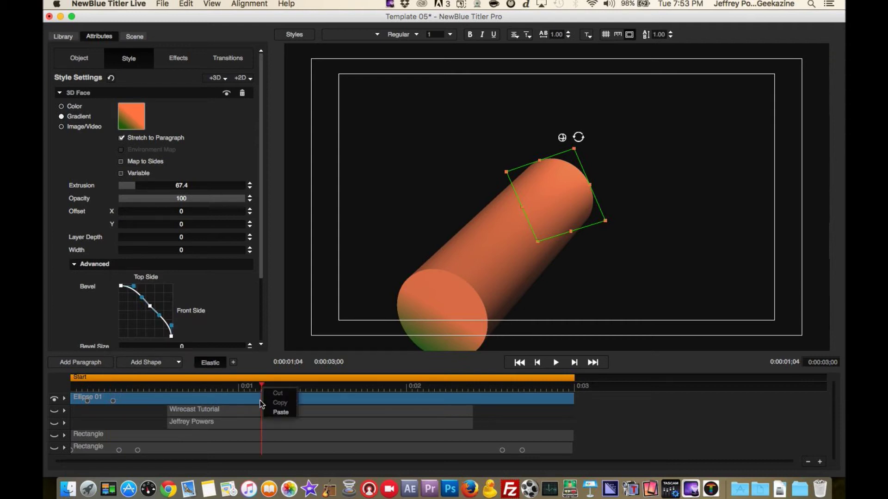
left_click(260, 401)
right_click(260, 401)
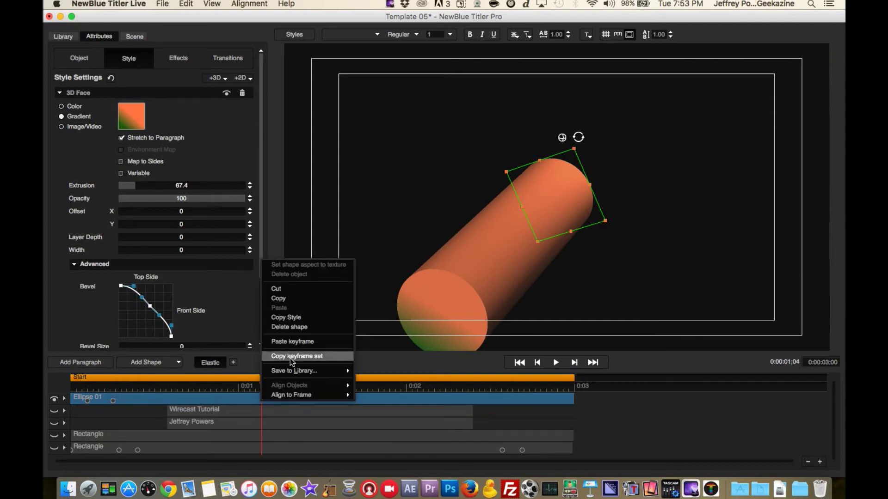
left_click(293, 342)
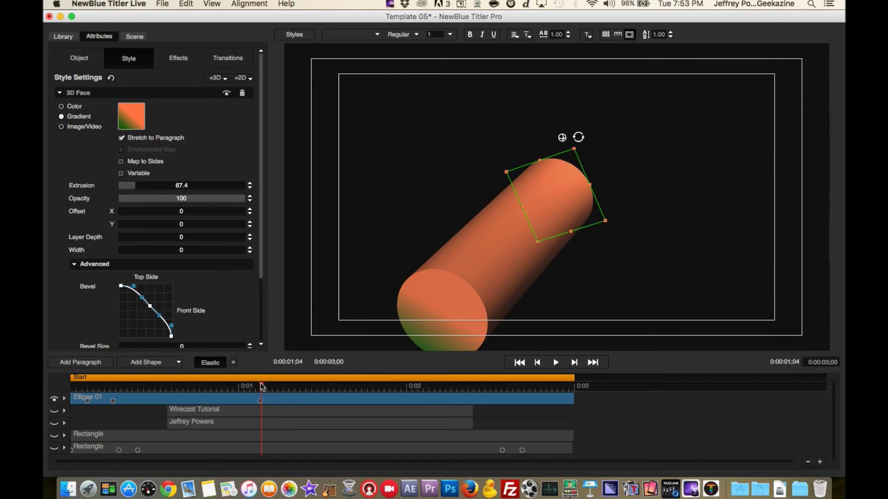
left_click_drag(262, 385, 287, 386)
left_click(77, 60)
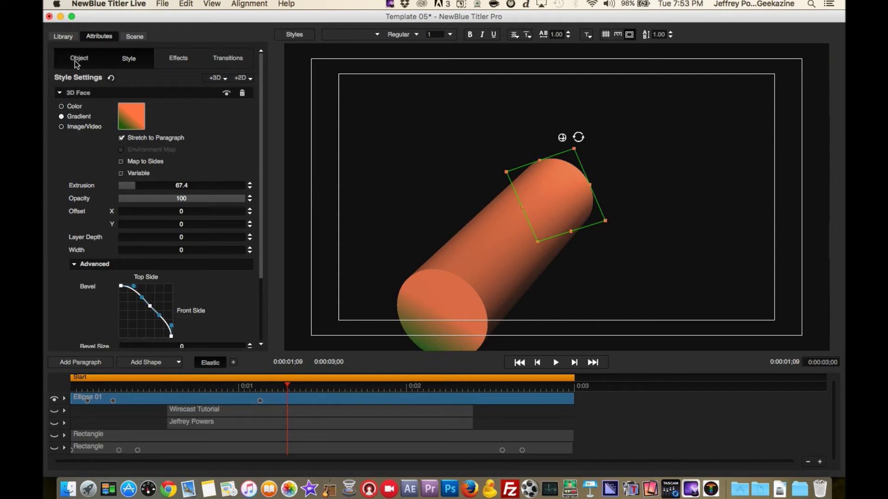
Reduce the ellipse's extrusion from 67.4 to 18.5 at 00:00:01;09
left_click(129, 58)
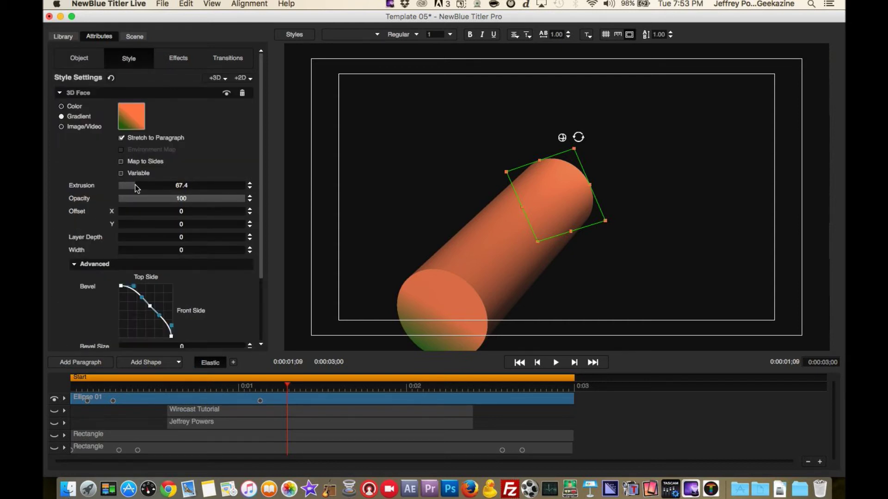
left_click_drag(135, 185, 117, 187)
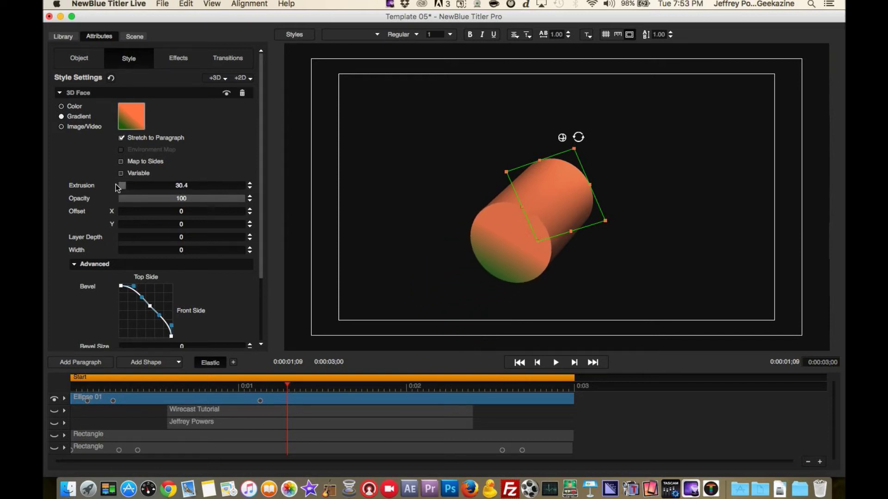
left_click_drag(126, 186, 120, 189)
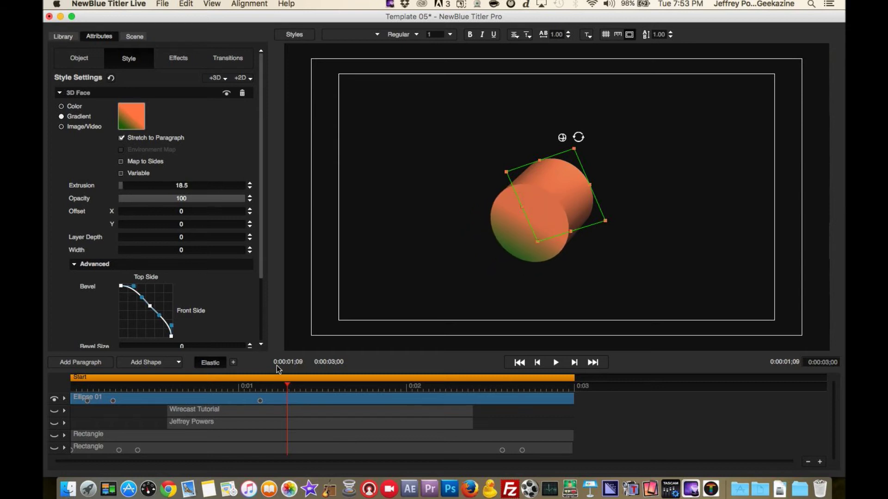
left_click_drag(304, 387, 290, 387)
left_click(75, 63)
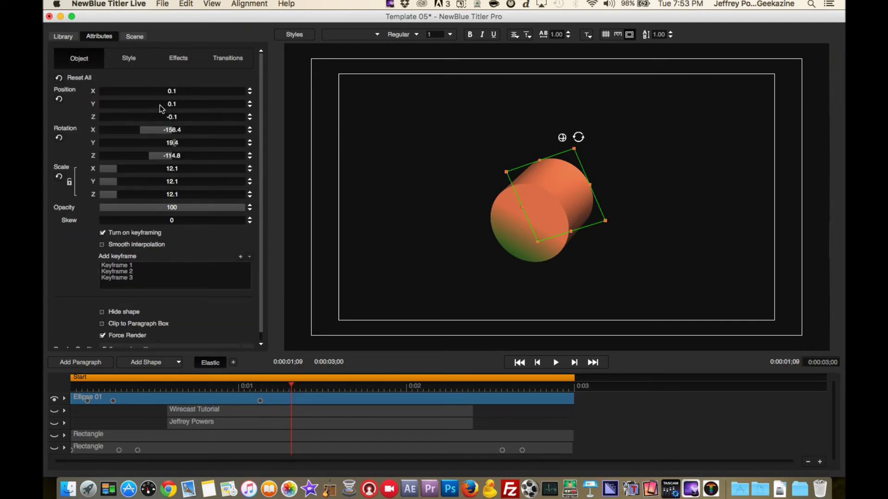
Create Keyframe 4 with rotation X -125.7, then select the first keyframe
left_click_drag(146, 131, 155, 130)
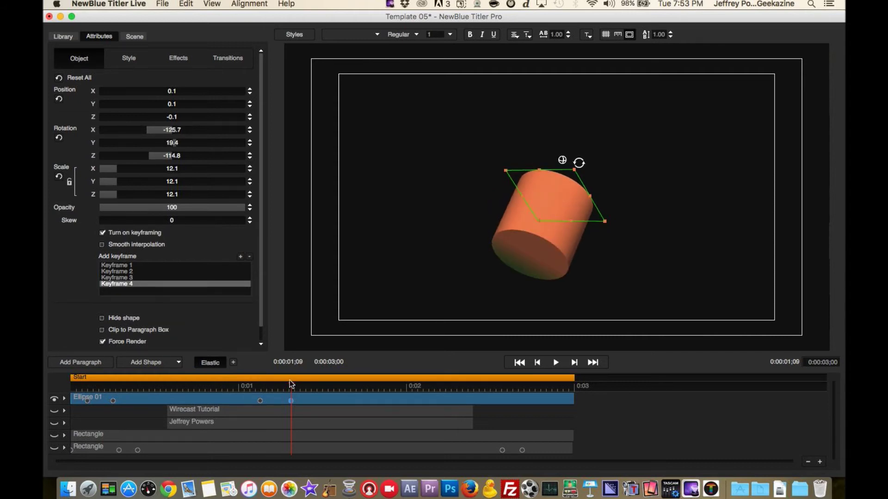
left_click_drag(293, 388, 73, 386)
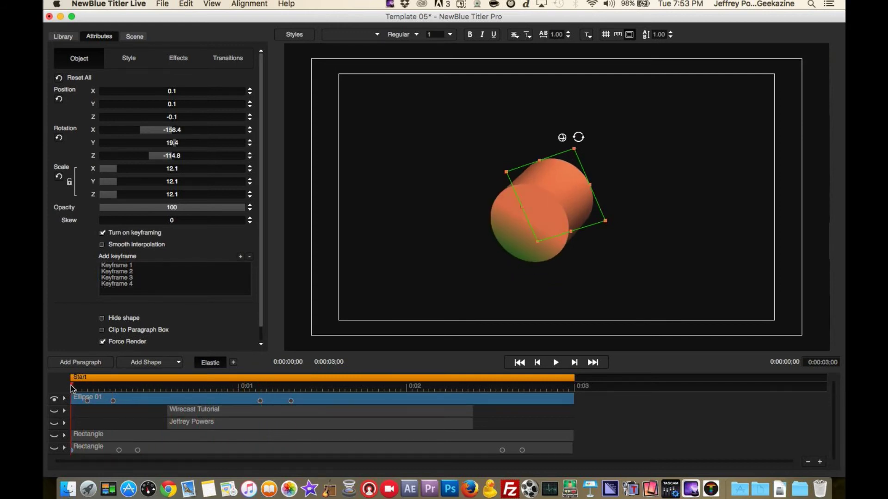
mouse_move(73, 384)
left_mouse_down()
mouse_move(96, 385)
mouse_move(87, 385)
left_mouse_up()
left_click(88, 401)
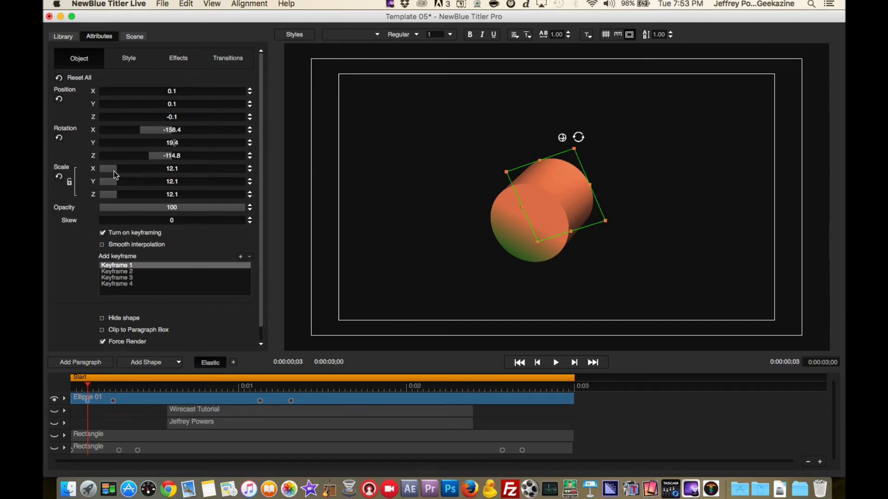
Give Keyframe 1 scale X 4.2, scale Y 2.7 and opacity 0
left_click_drag(113, 171, 116, 188)
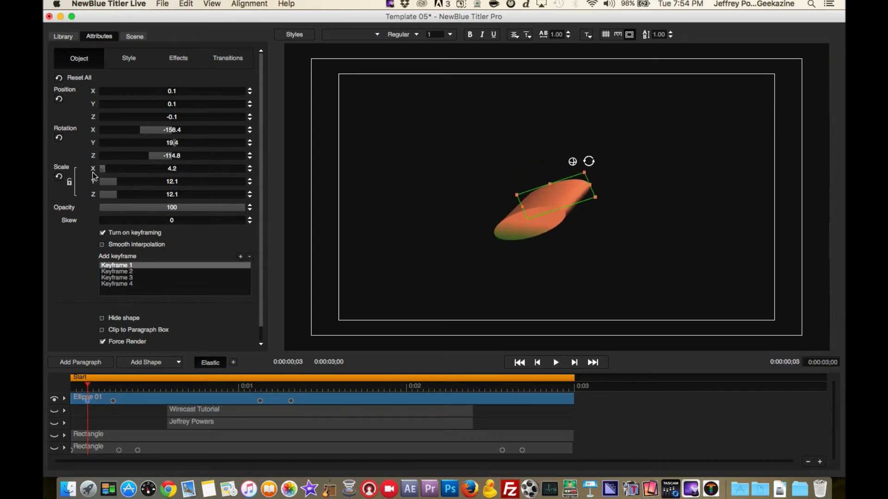
left_click_drag(93, 190, 105, 195)
left_click(122, 208)
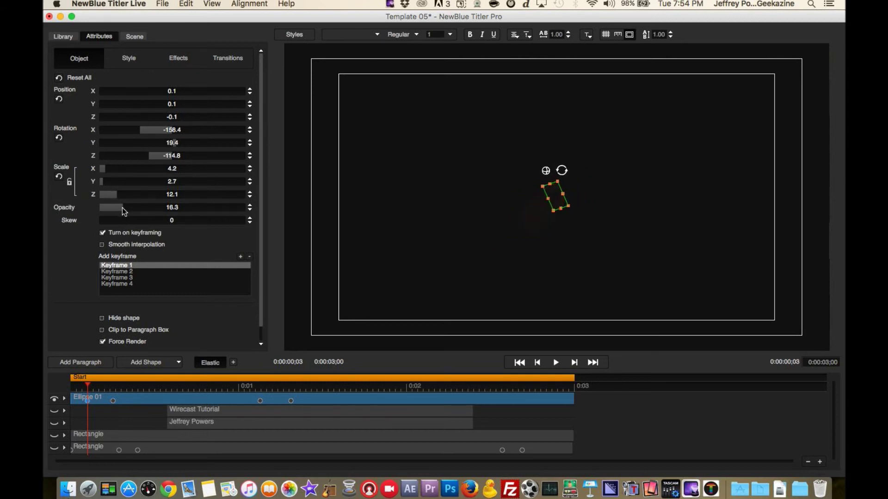
left_click(101, 208)
left_click_drag(101, 209, 77, 211)
left_click_drag(88, 387, 310, 384)
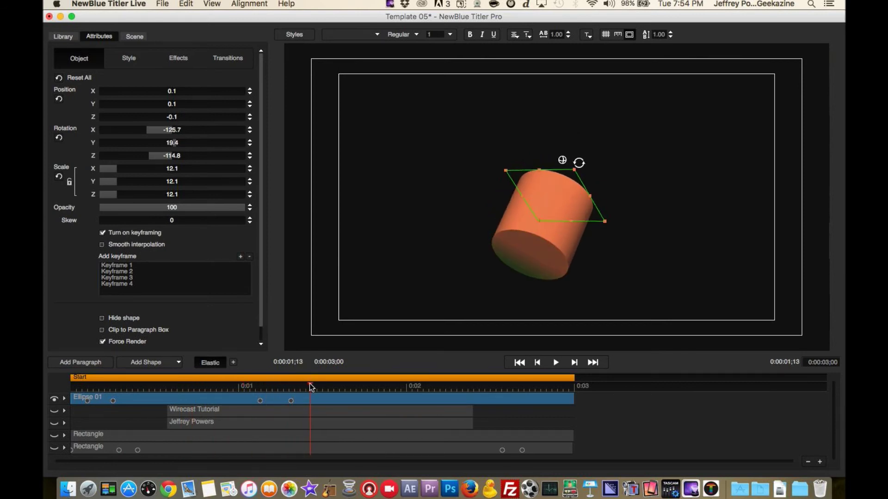
Set Keyframe 4's opacity to 0 and scrub back to preview the fade-out
left_click(290, 401)
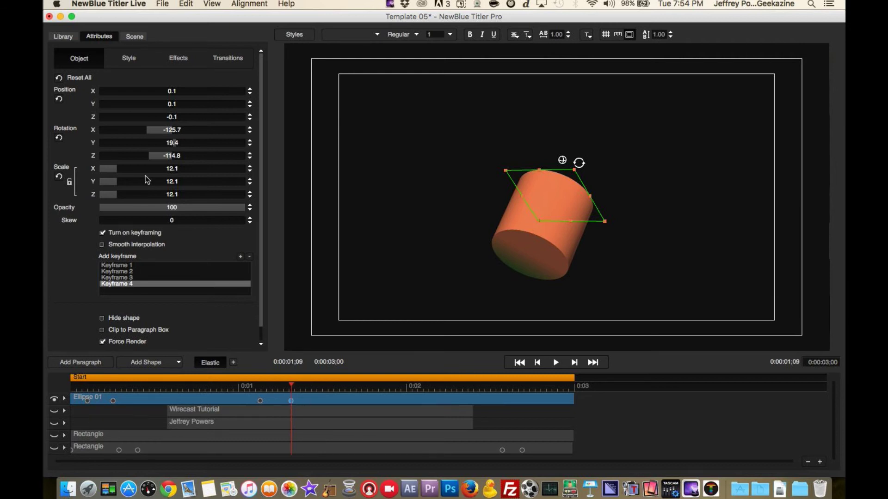
left_click_drag(105, 207, 88, 210)
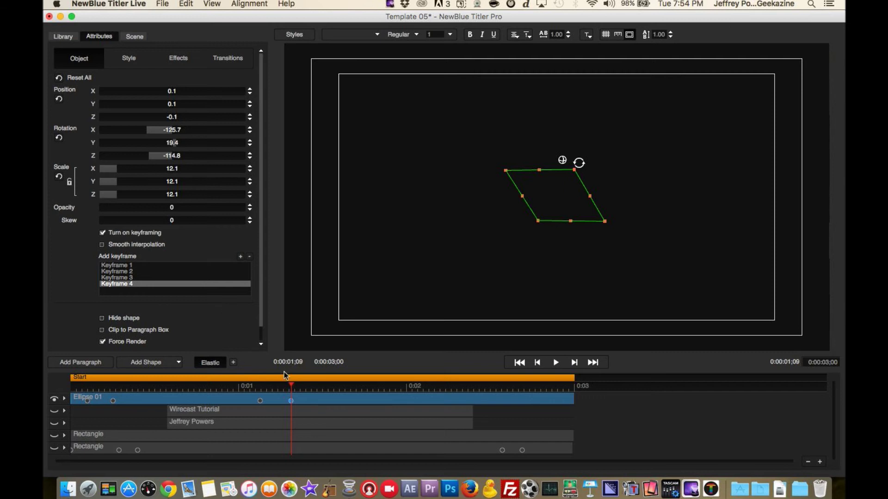
left_click_drag(293, 387, 108, 382)
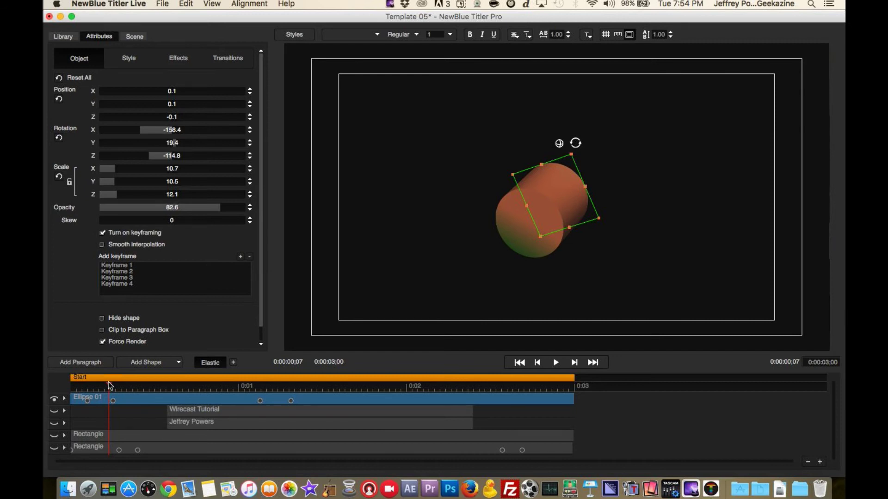
Save the edited design as the new template 'test1' and close the Titler designer
left_click(49, 16)
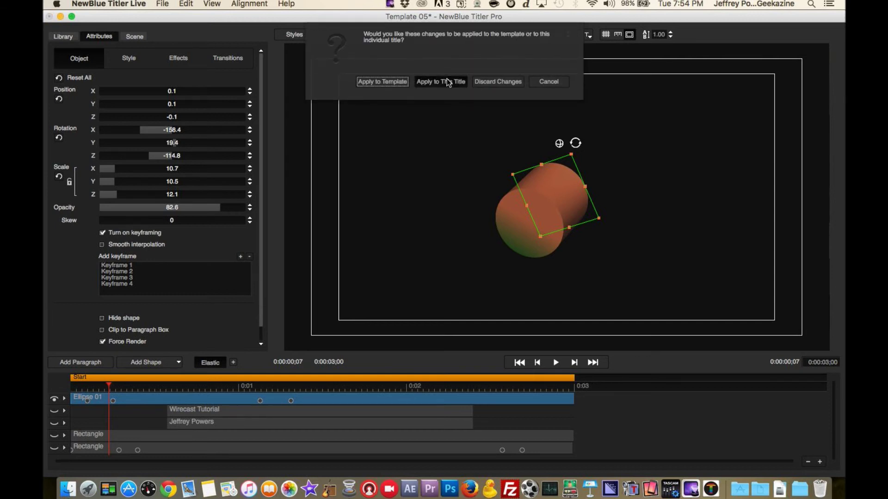
key("Tab")
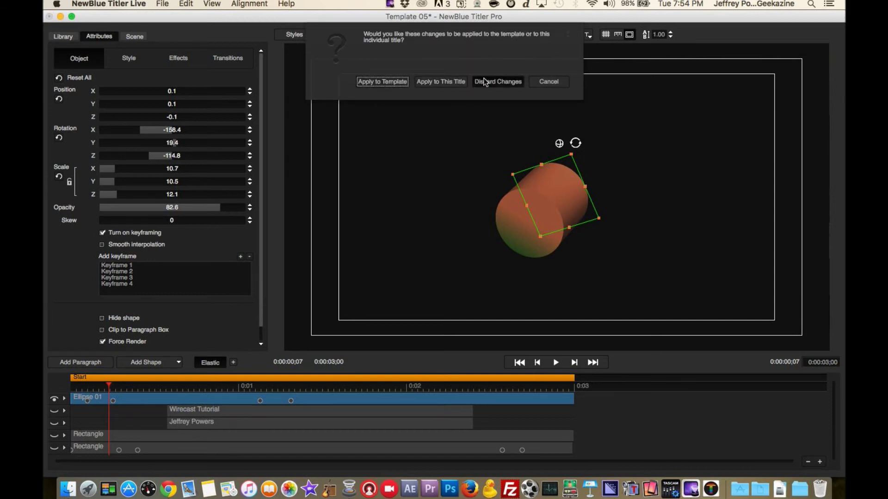
key("space")
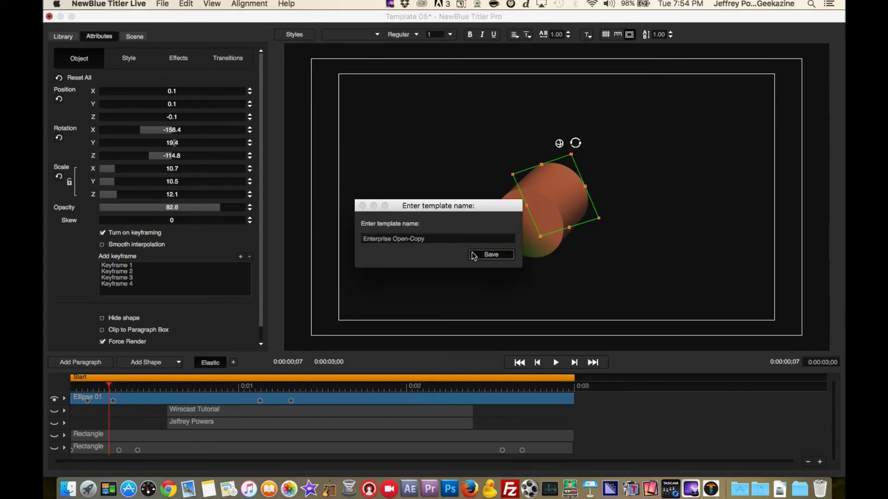
triple_click(451, 239)
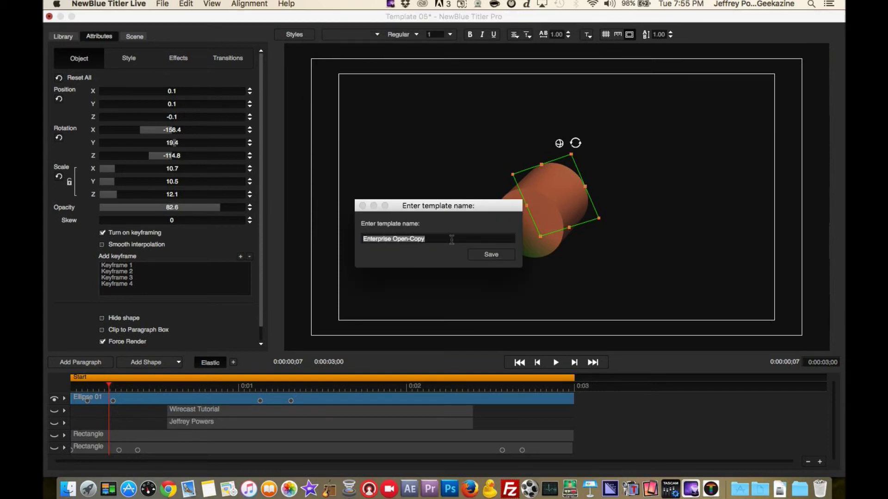
type("tes")
key("BackSpace")
key("BackSpace")
key("BackSpace")
type("test")
key("Return")
key("super+w")
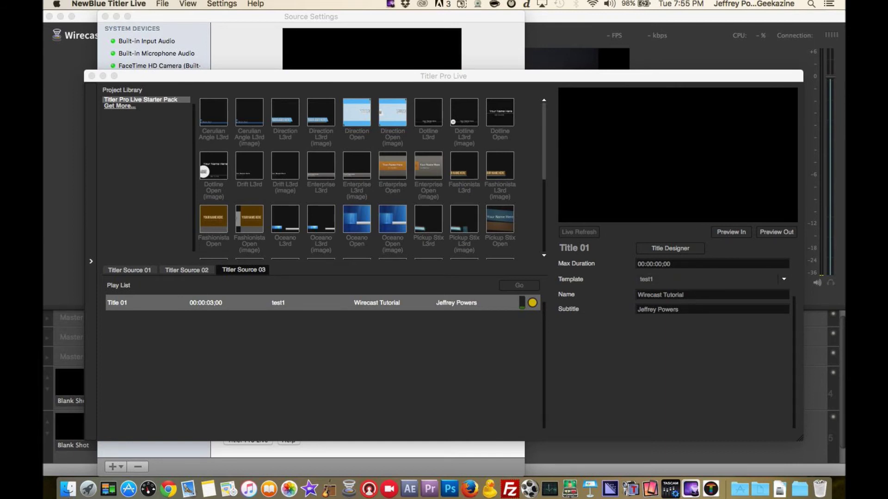
Preview the title animation, then close the Titler Pro Live and Source Settings windows
left_click(719, 236)
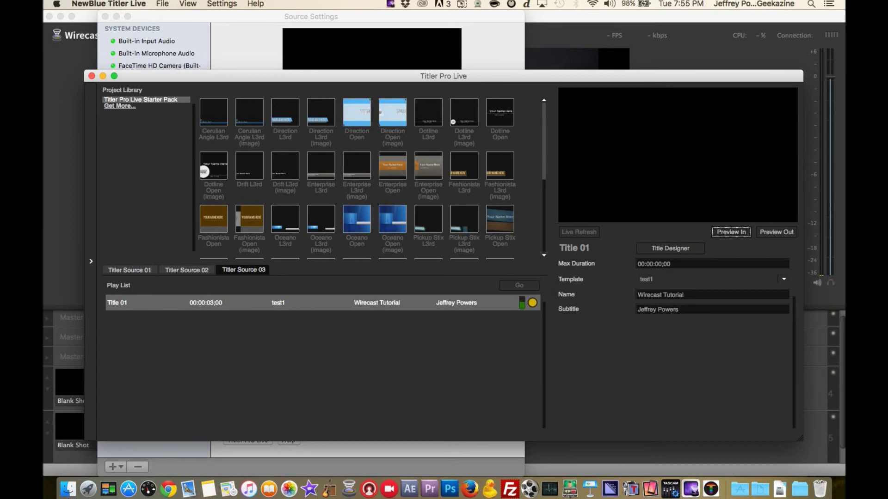
left_click(91, 77)
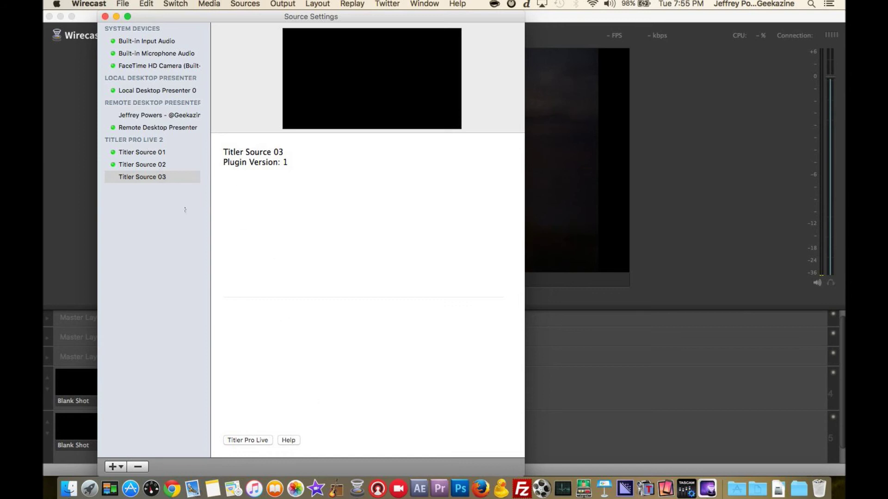
left_click(105, 17)
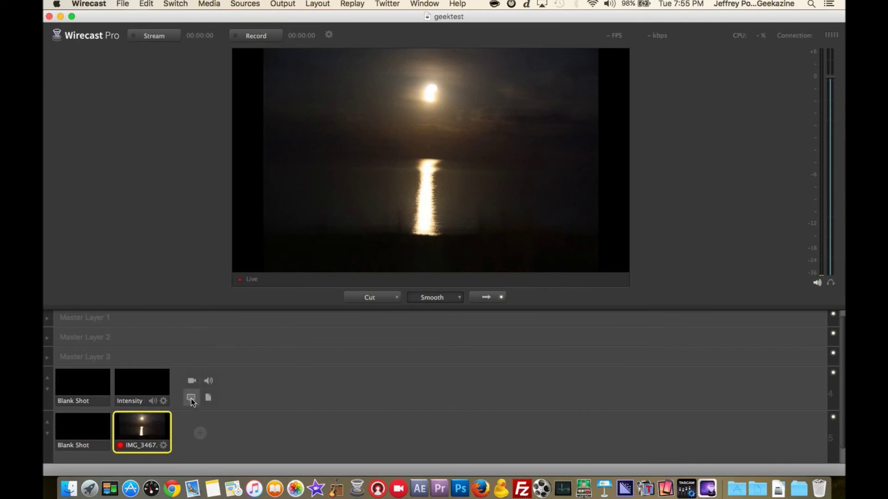
Add a Titler Source 03 shot to the layer and put it live
left_click(194, 382)
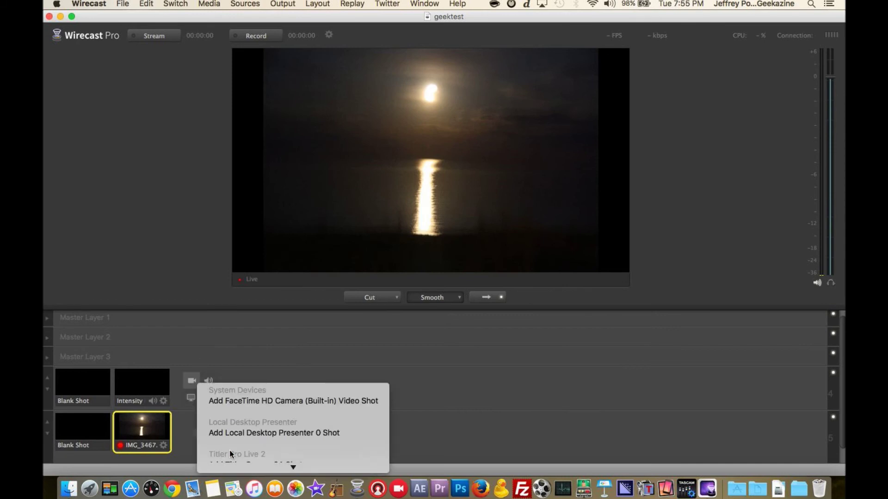
scroll(234, 458, "down", 3)
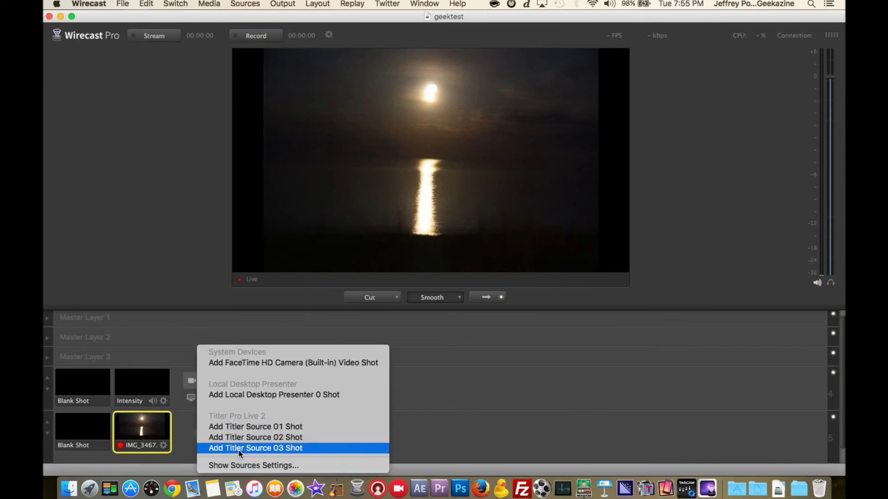
left_click(239, 449)
left_click(210, 385)
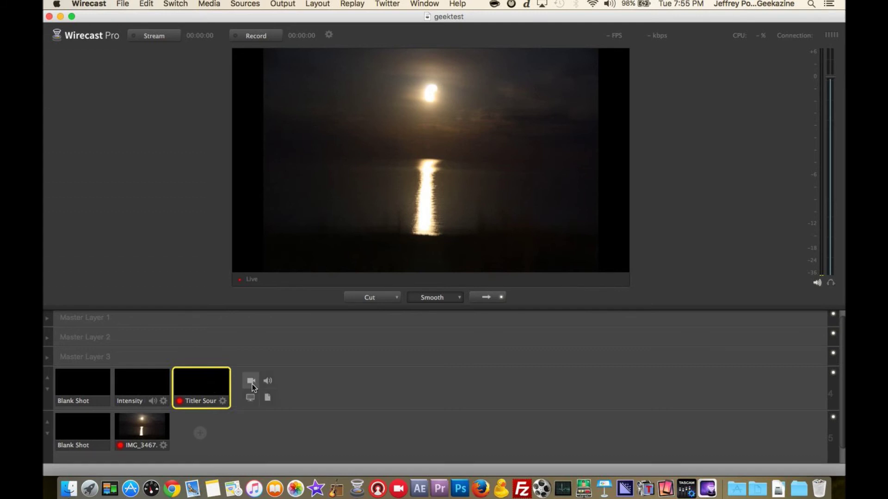
Add a Titler Source 02 shot and put the blue name lower-third live
left_click(251, 383)
scroll(296, 443, "down", 2)
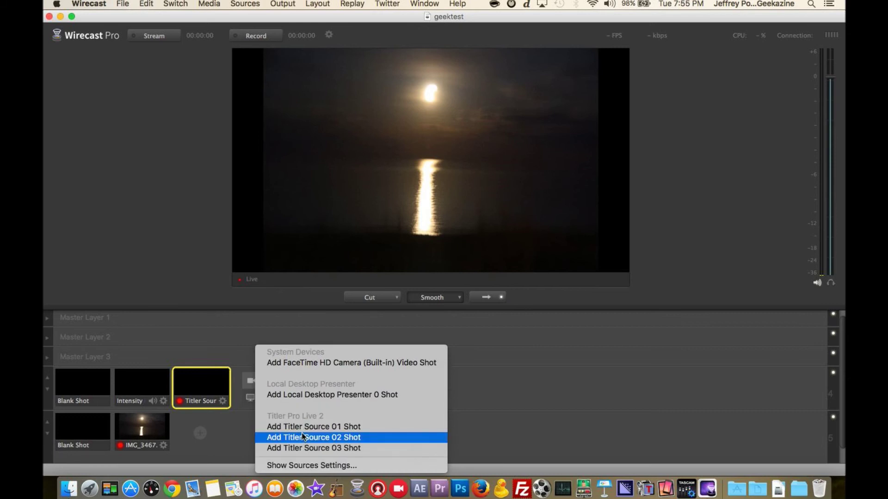
left_click(304, 430)
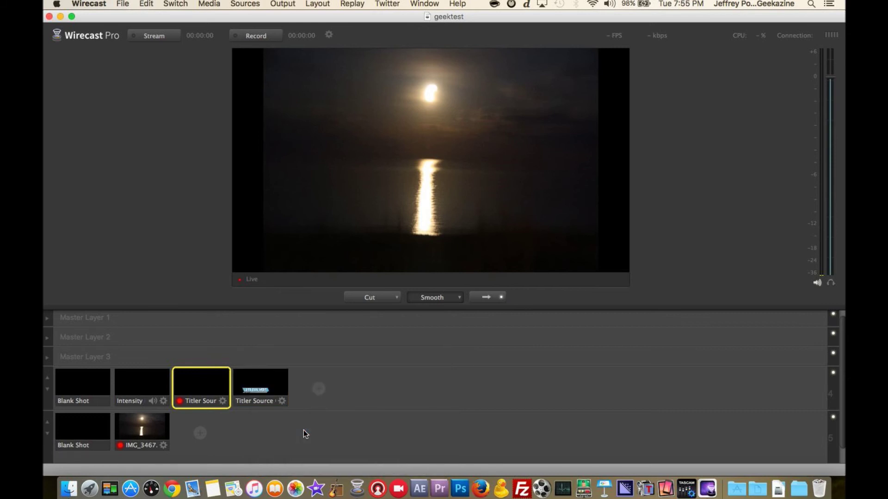
left_click(261, 380)
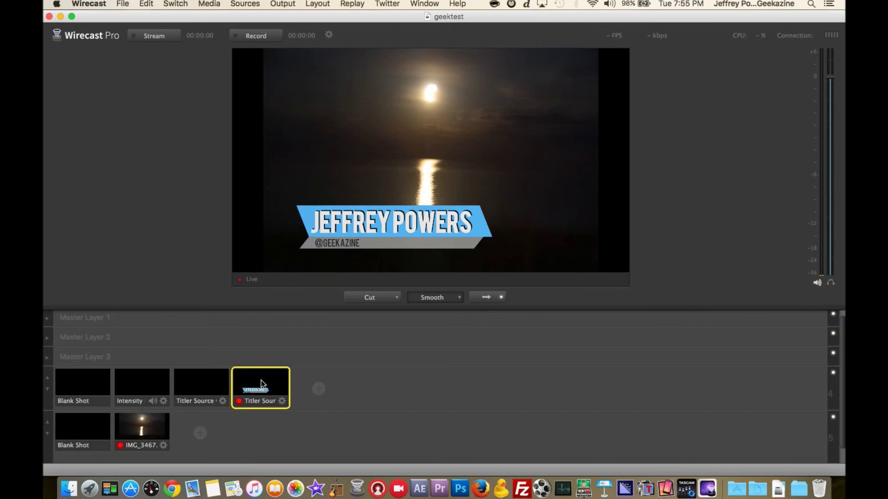
Cut between Blank Shot and the Titler Source shots, finishing on Blank Shot
left_click(93, 391)
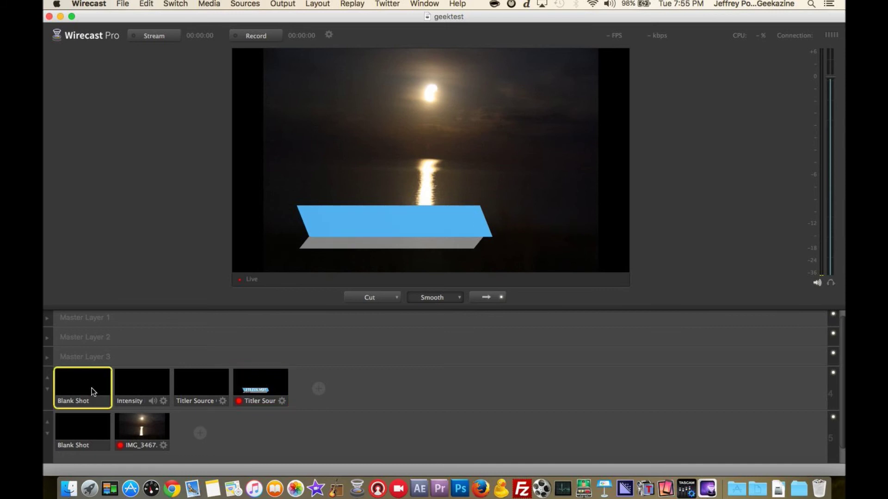
left_click(268, 382)
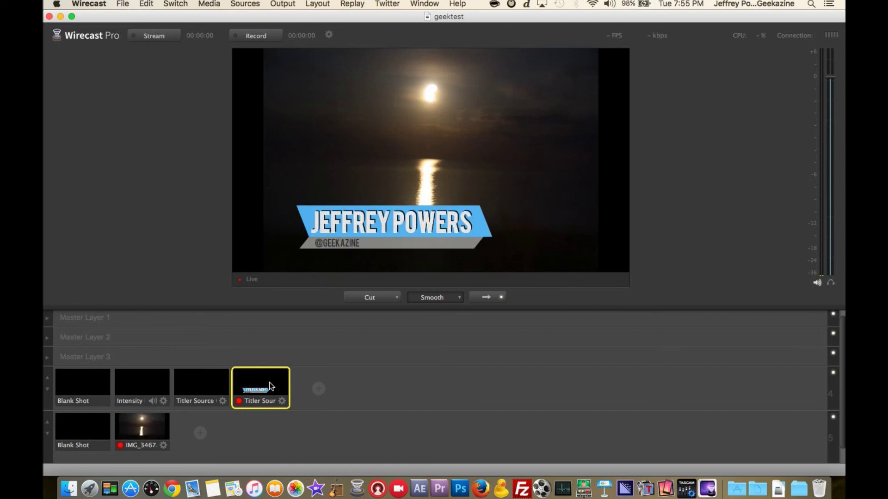
left_click(93, 381)
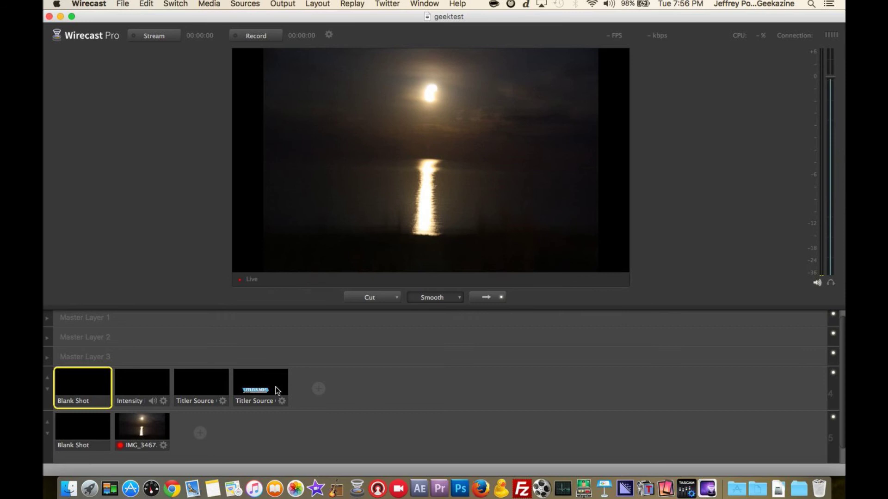
left_click(214, 382)
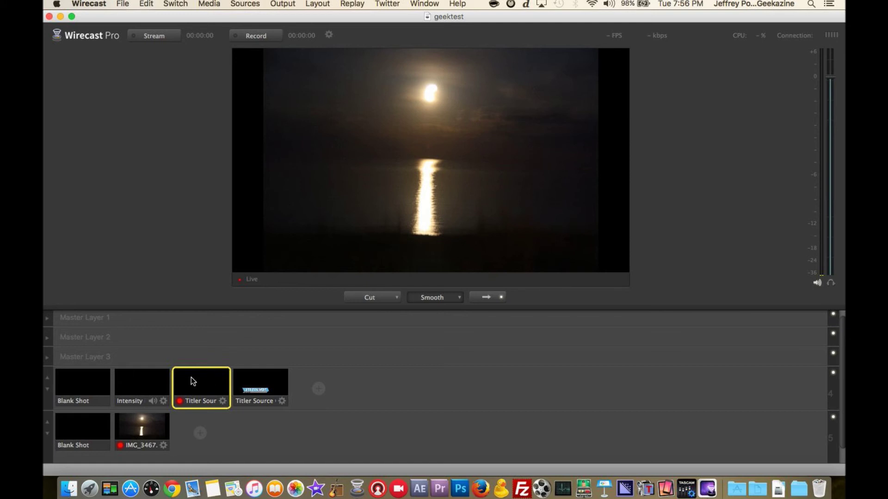
left_click(102, 384)
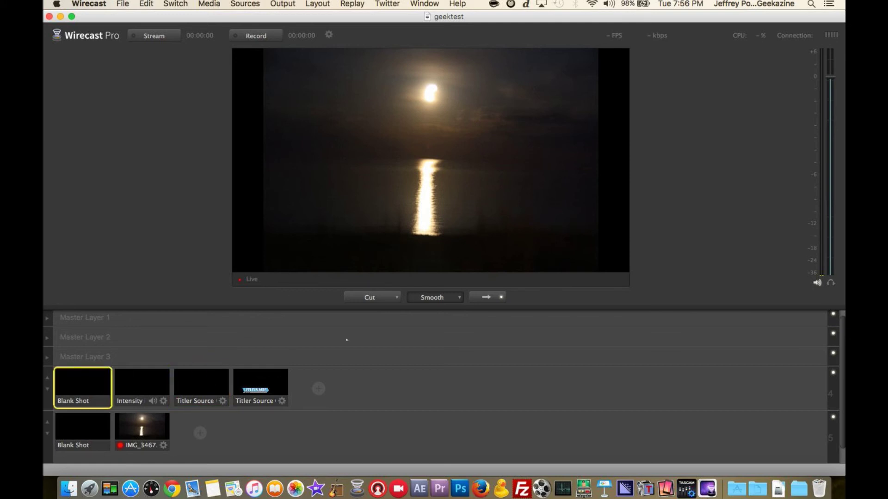
Add a Titler Pro Live 2 source, Titler Source 04, via Source Settings, then switch to Chrome
left_click(258, 6)
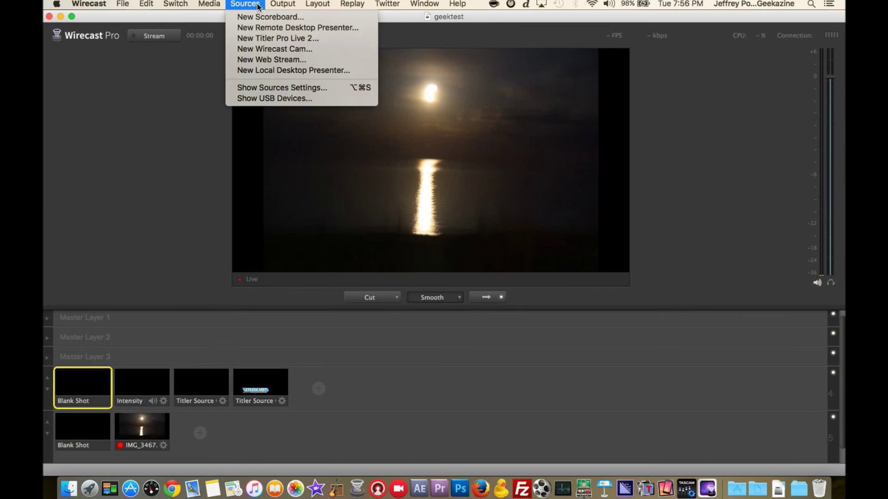
left_click(270, 88)
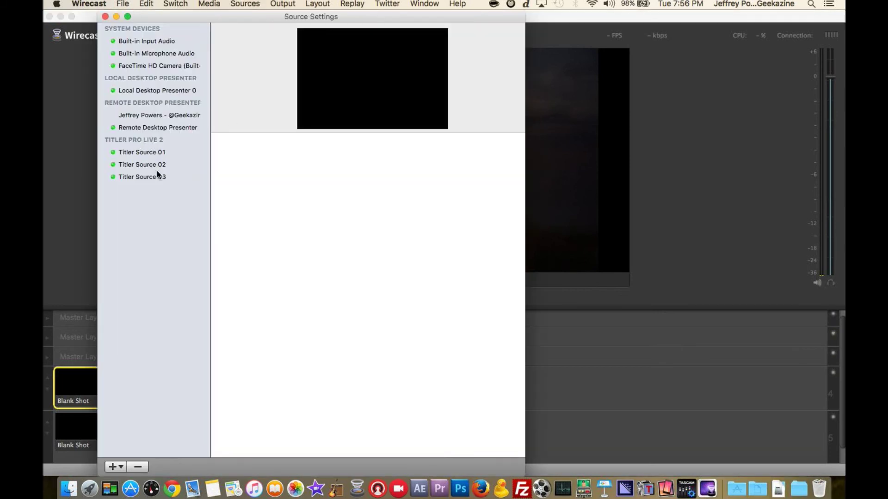
left_click(114, 468)
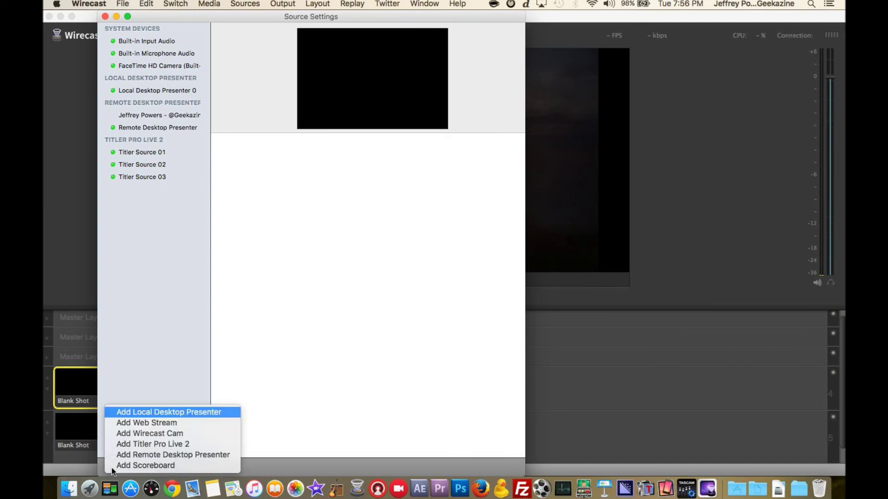
left_click(154, 444)
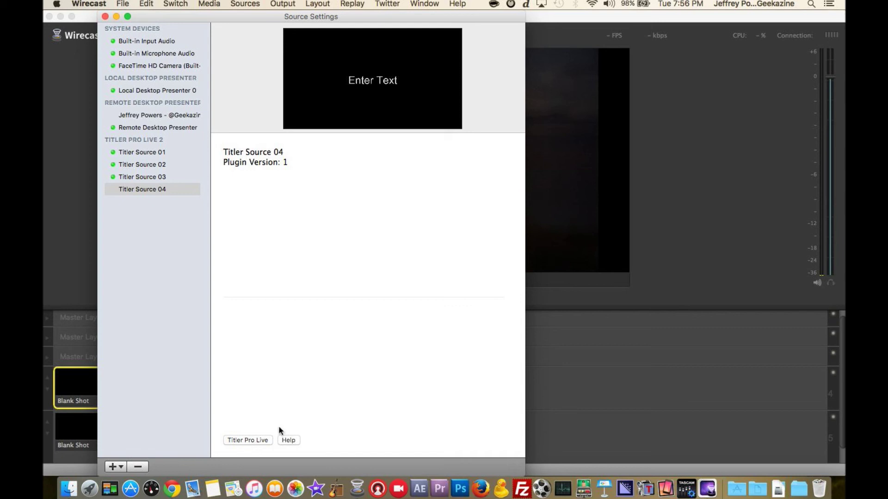
key("super+Tab")
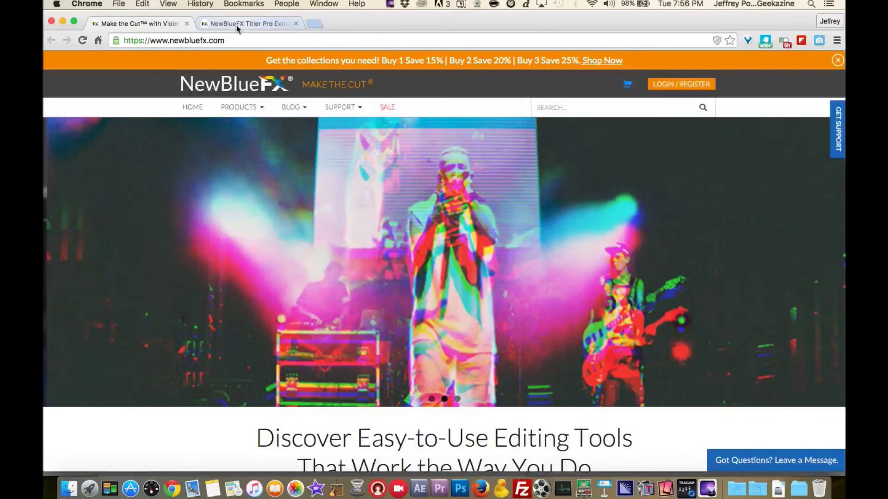
Go to the Titler Pro Extras page's Lower Thirds and expand the OnAir Collection's designs
left_click(236, 25)
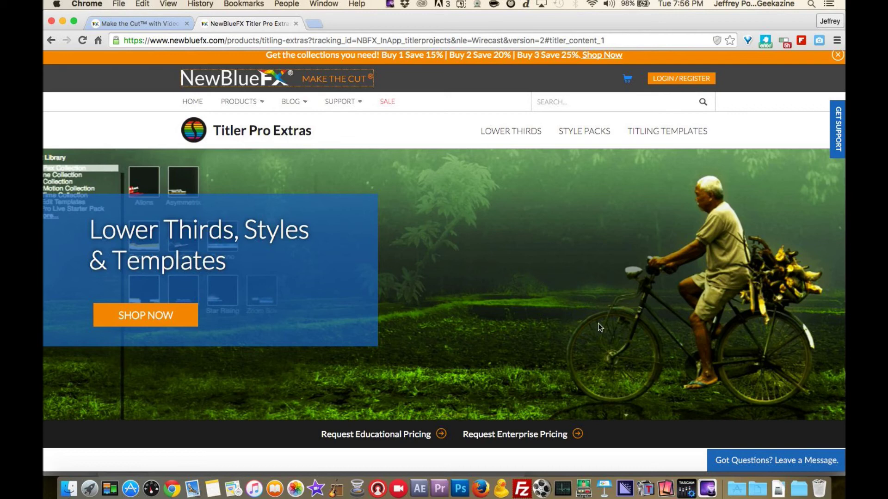
scroll(560, 335, "down", 2)
scroll(559, 332, "down", 10)
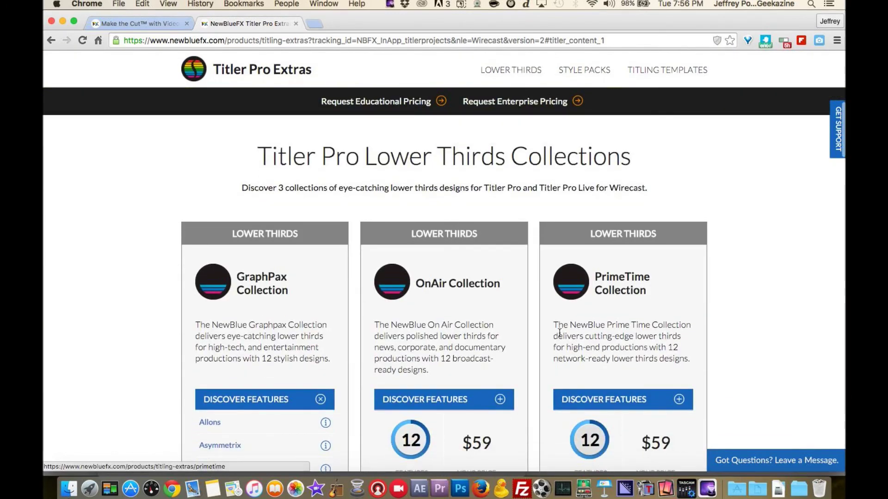
scroll(560, 337, "down", 5)
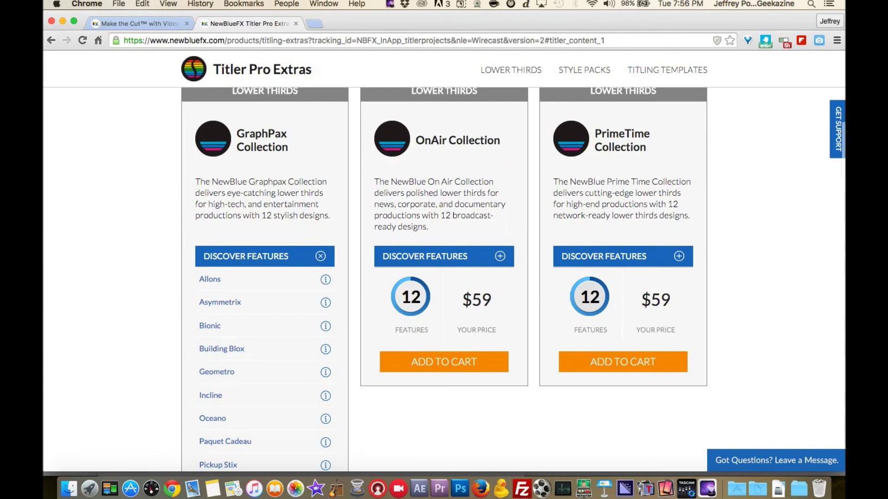
left_click(500, 258)
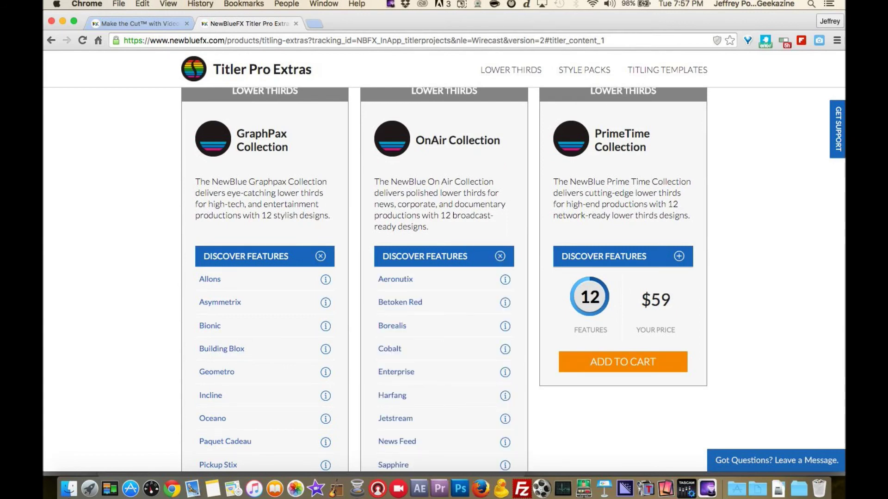
Watch the Betoken Red and Borealis preview videos, then return to Wirecast
left_click(410, 303)
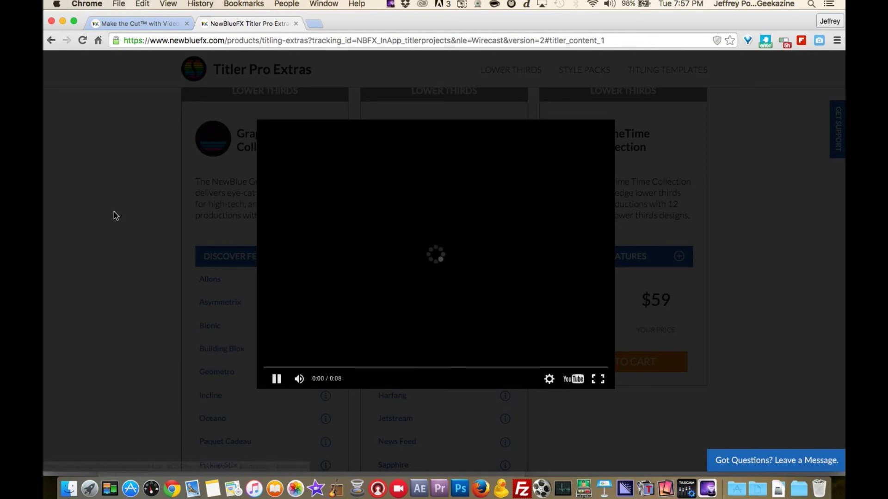
left_click(87, 217)
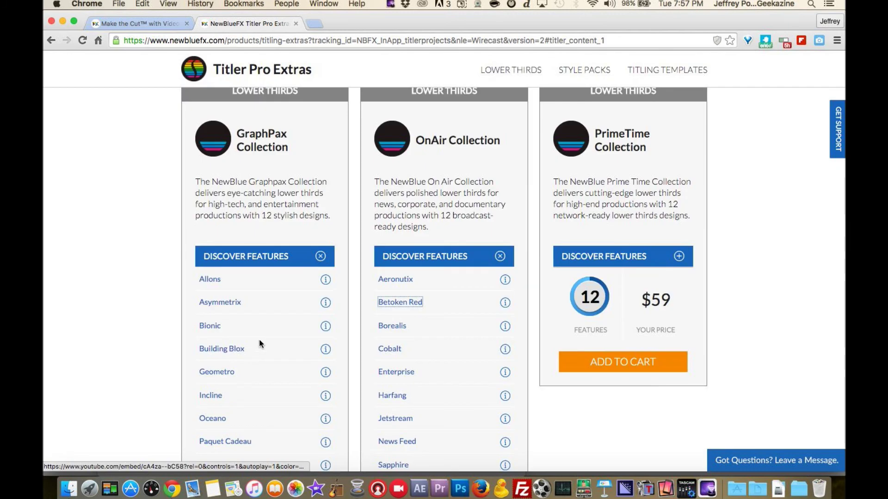
left_click(399, 329)
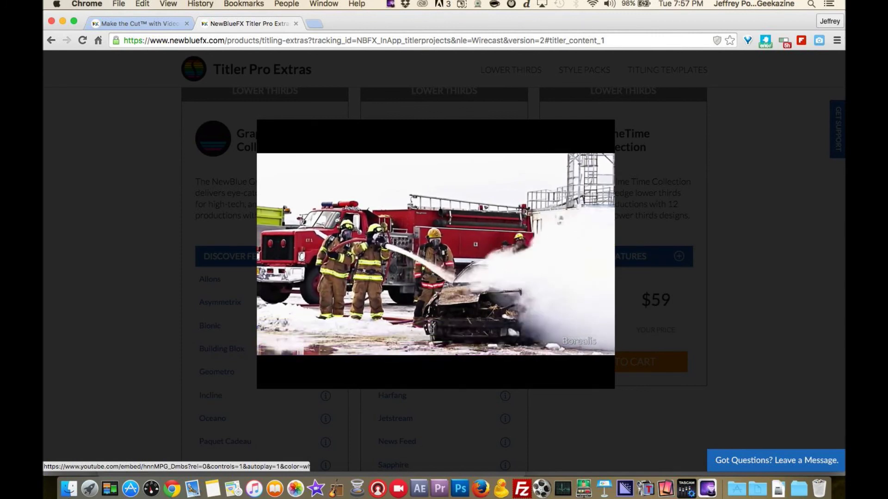
left_click(155, 303)
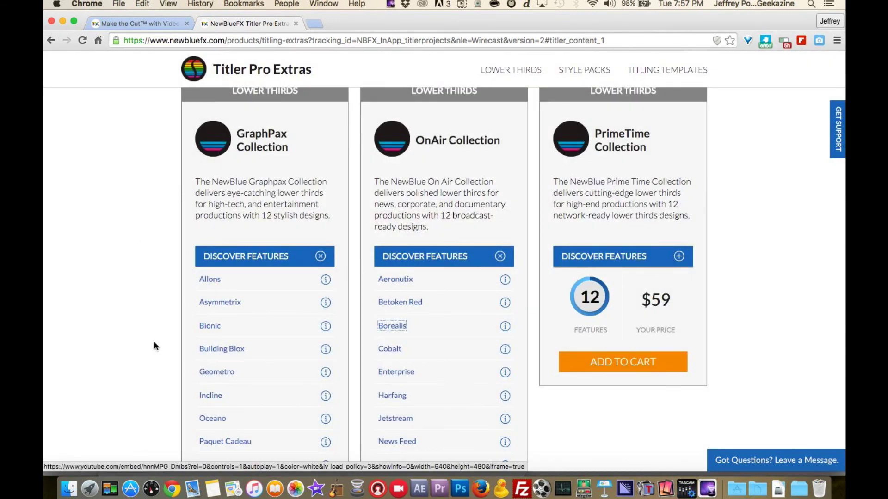
key("super+Tab")
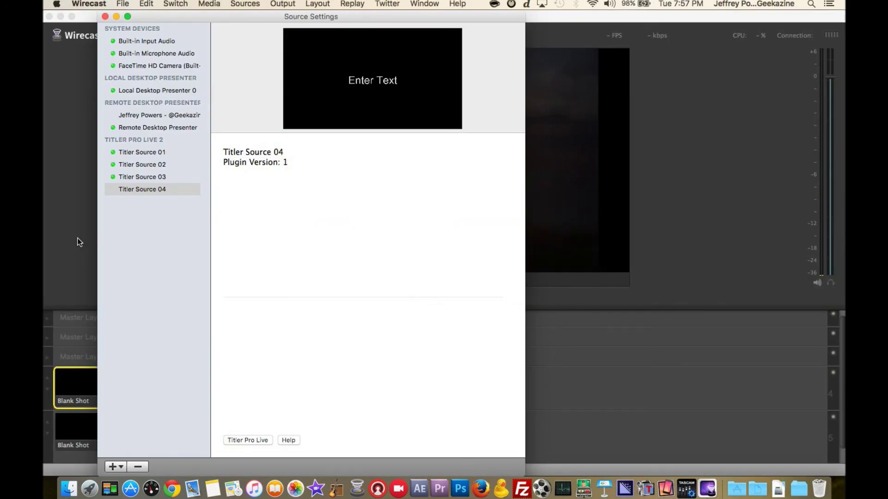
Close Source Settings and cut the fourth Titler Source shot live over the video
left_click(105, 16)
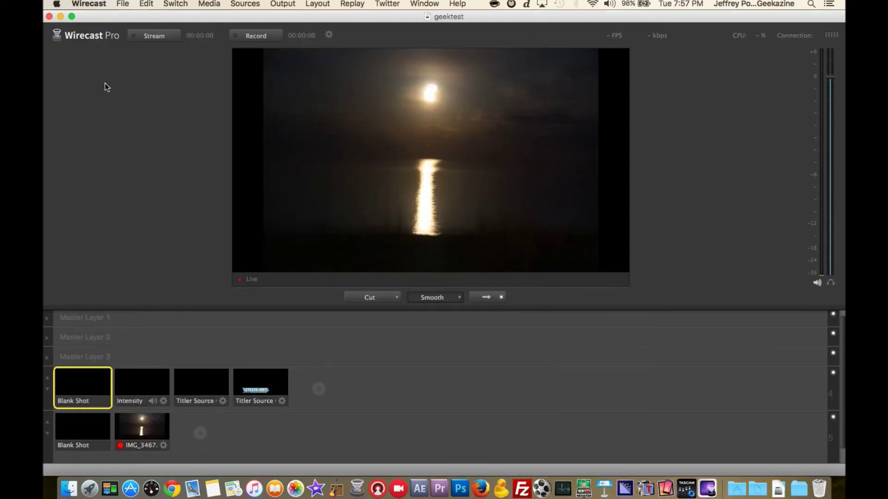
left_click(249, 378)
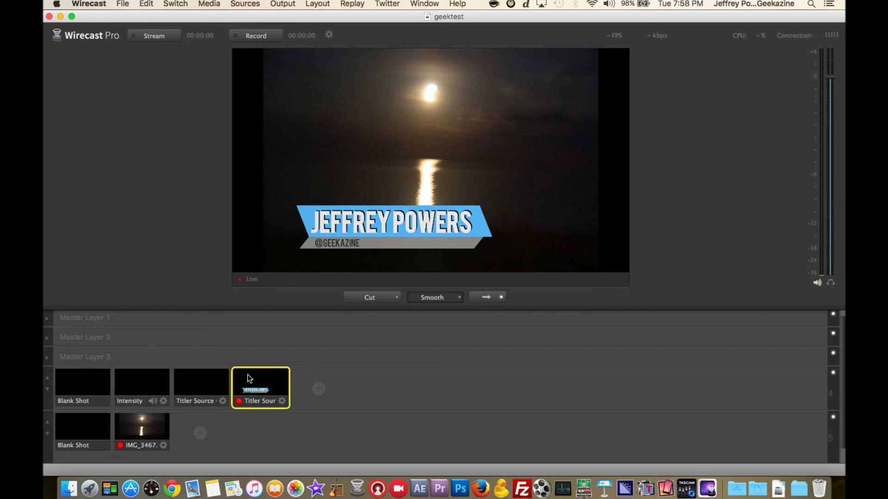
left_click(257, 7)
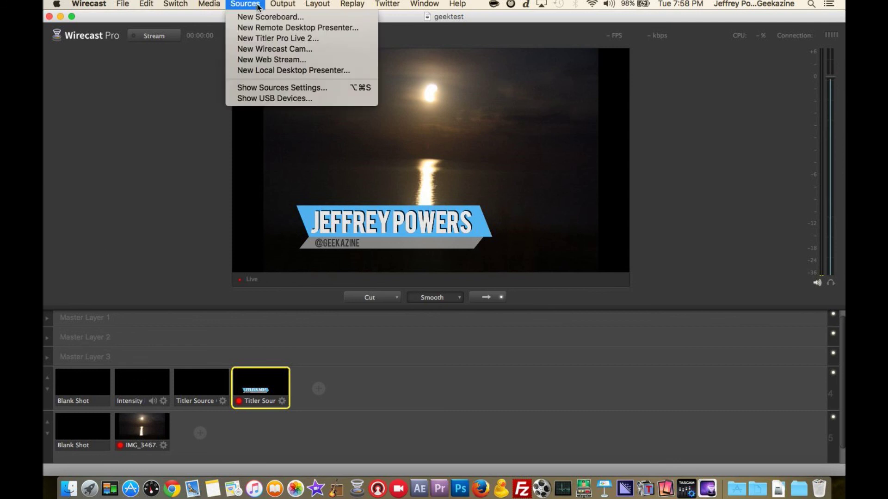
left_click(258, 6)
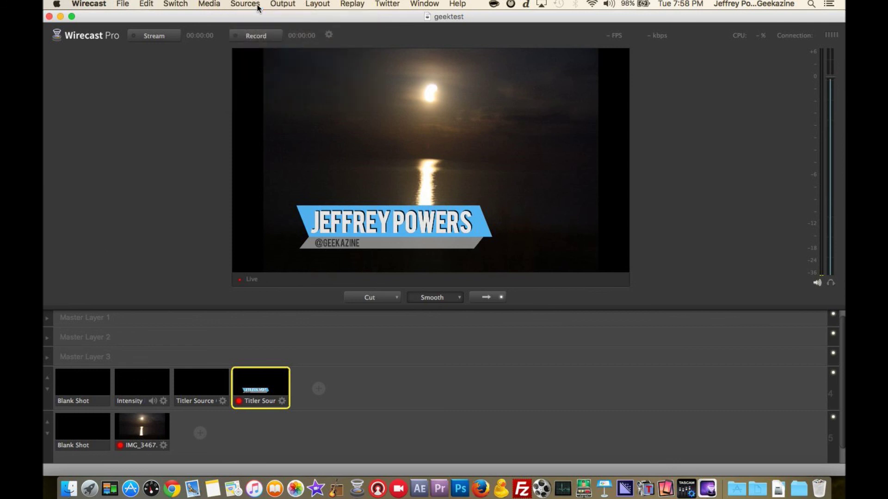